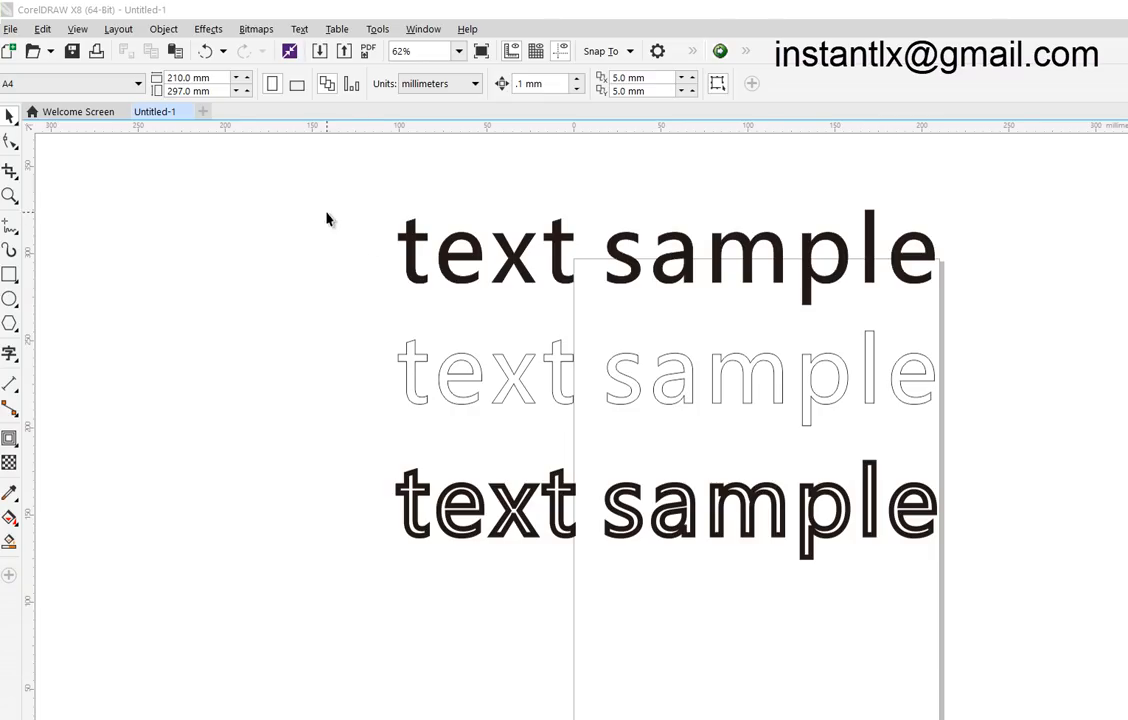
- Select all three text samples and open them in the laser output plug-in
left_click_drag(280, 179, 1008, 657)
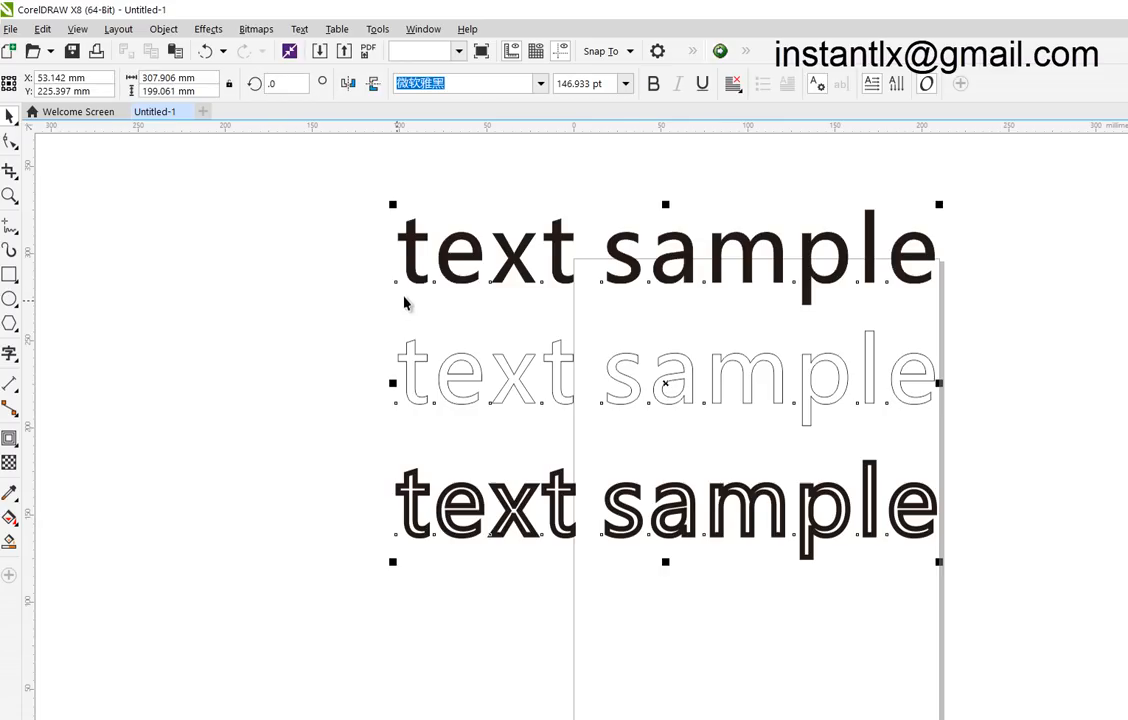
left_click(312, 248)
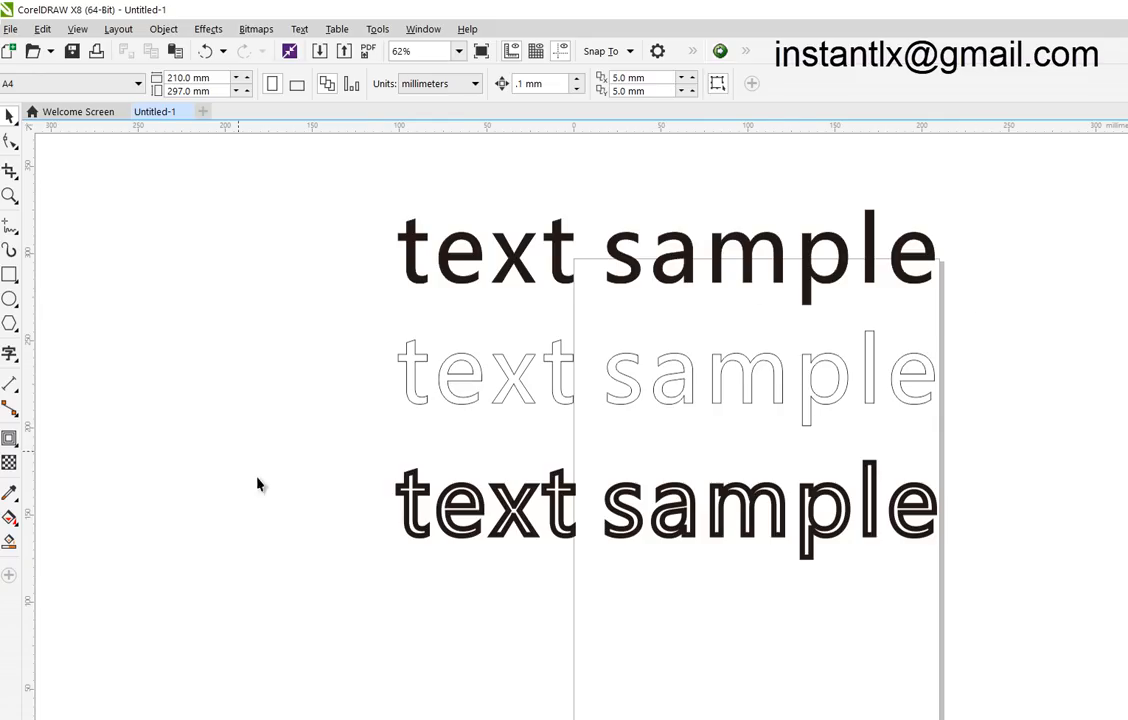
left_click_drag(216, 169, 979, 415)
left_click(720, 52)
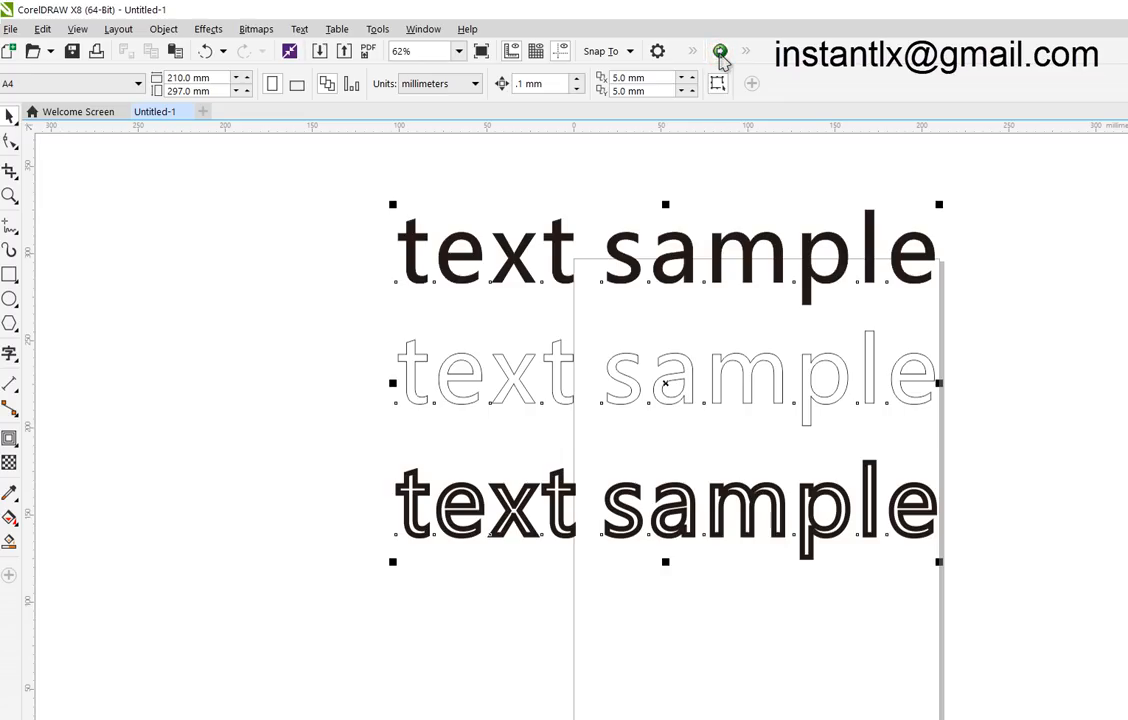
left_click(641, 594)
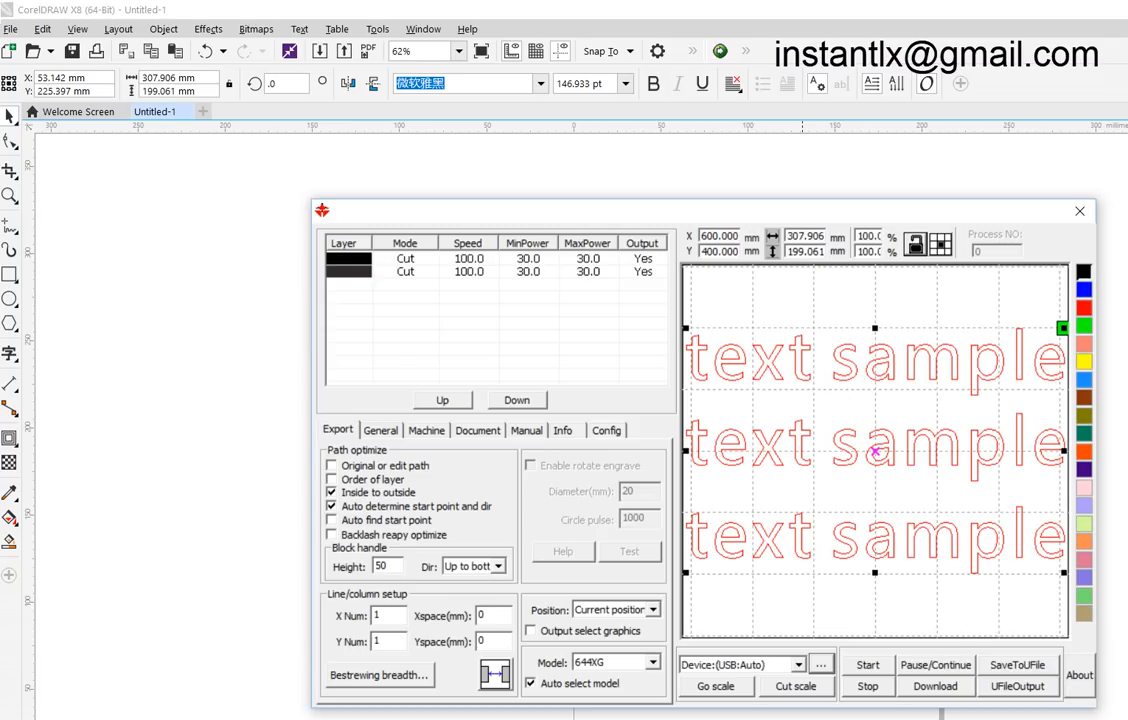
- Compare the plug-in's preview of the three text samples with the originals in the drawing, and close the plug-in
left_click_drag(758, 213, 543, 182)
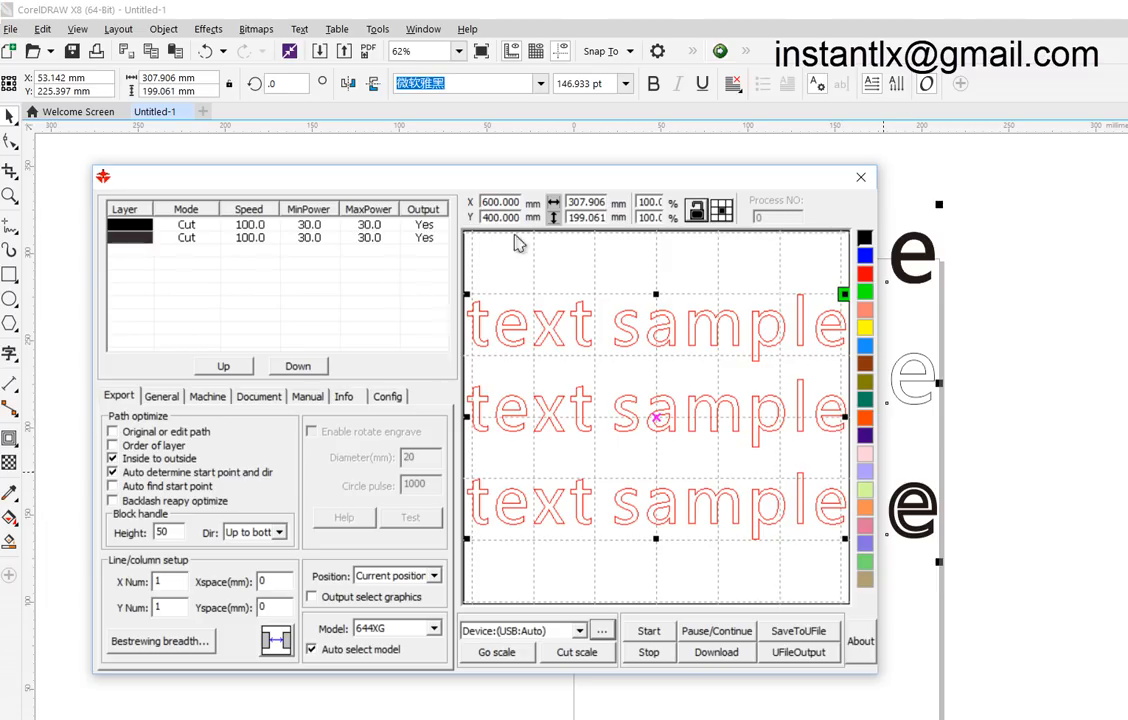
left_click_drag(592, 188, 421, 213)
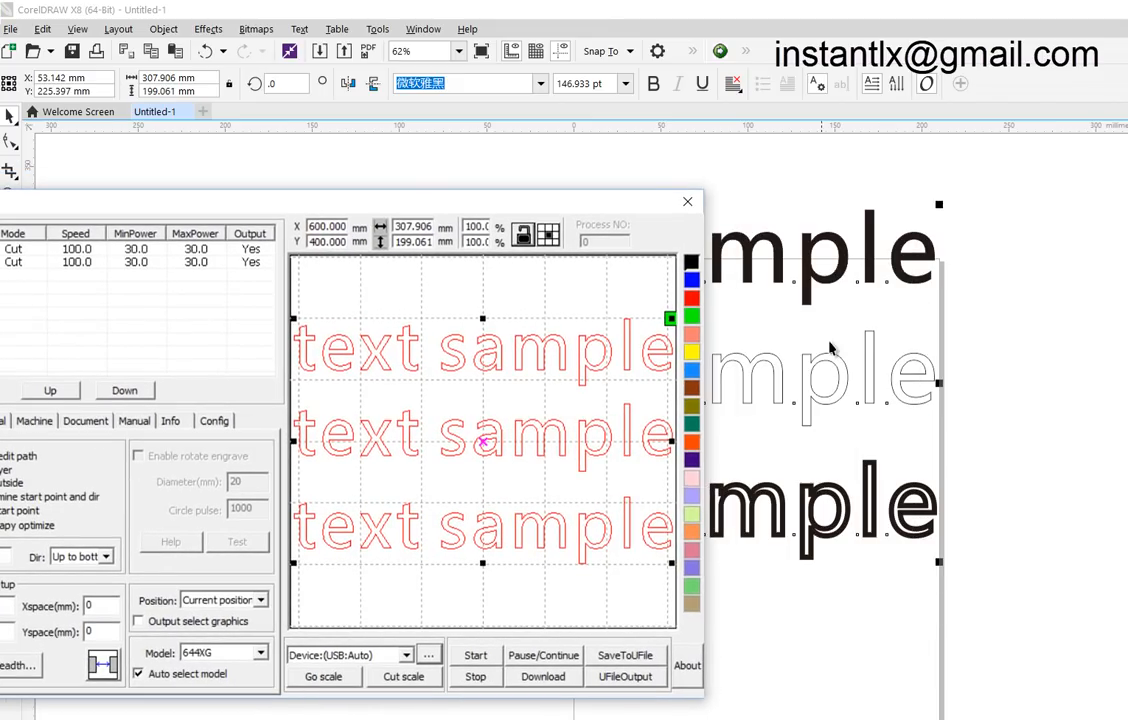
left_click_drag(584, 230, 600, 190)
left_click(715, 187)
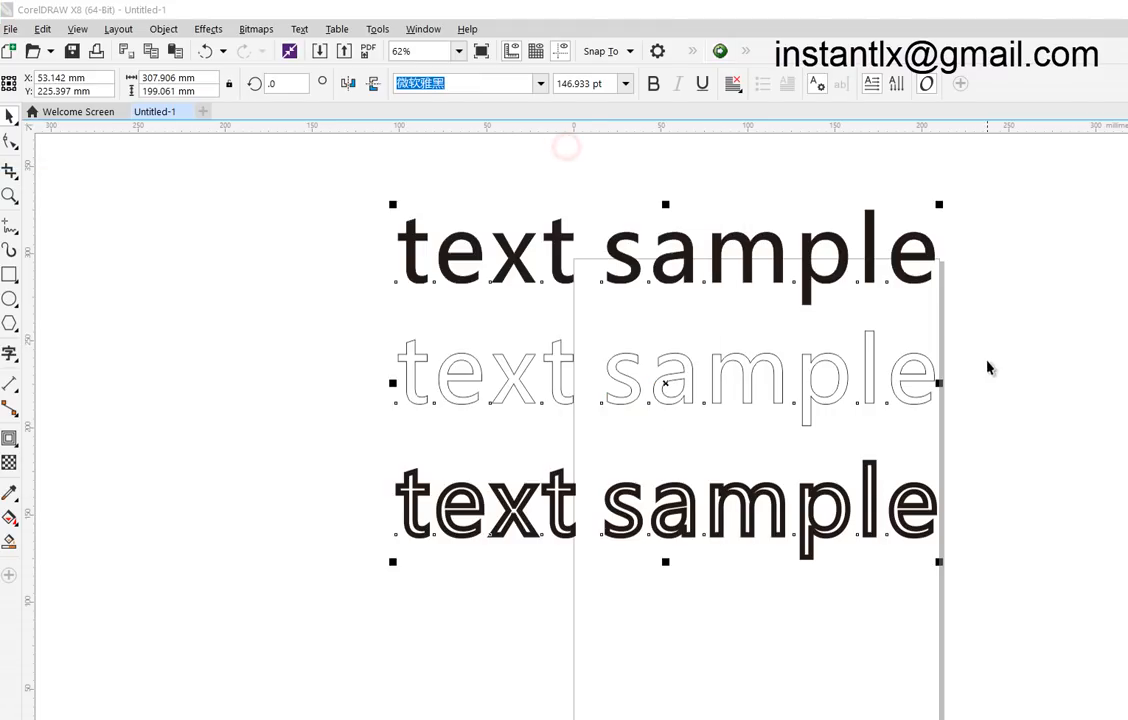
left_click(1003, 375)
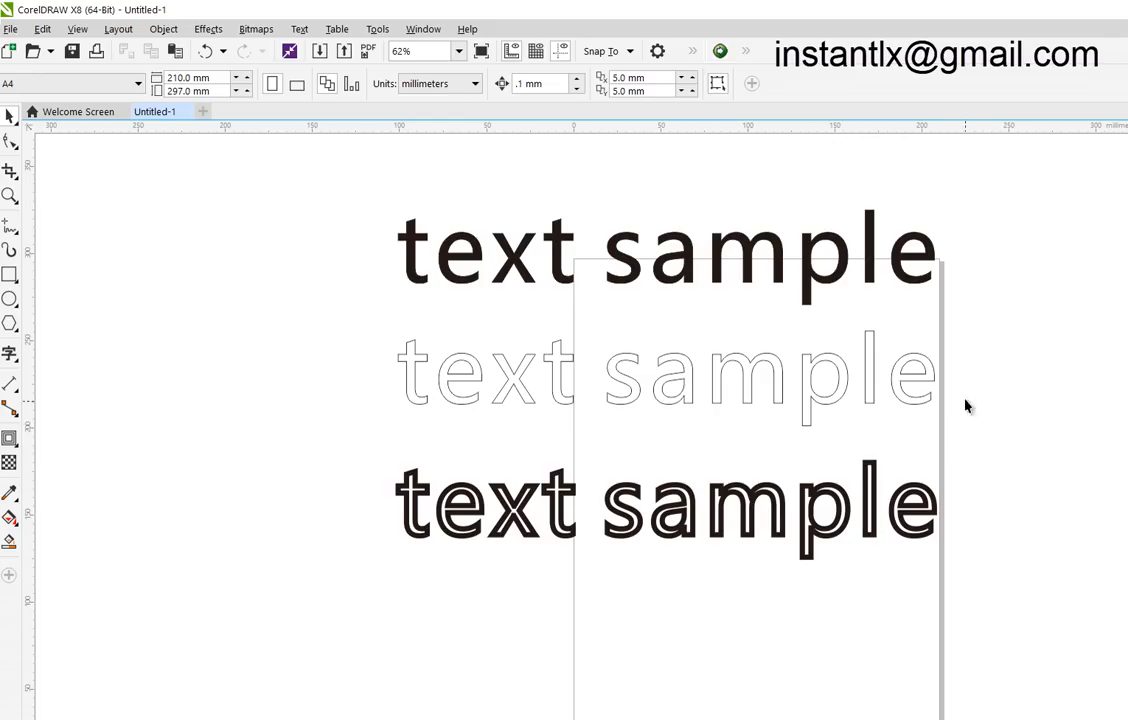
- Fill the top text sample with yellow to inspect its outline up close, and restore its black fill
left_click(944, 211)
left_click(395, 247)
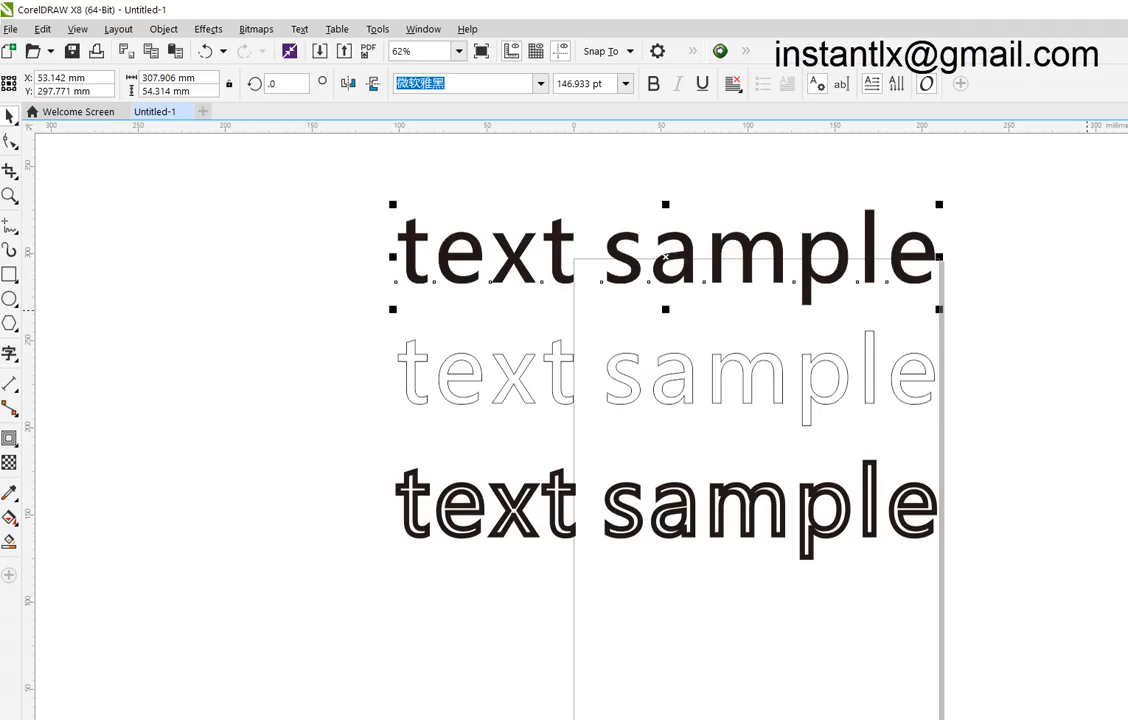
left_click(1127, 385)
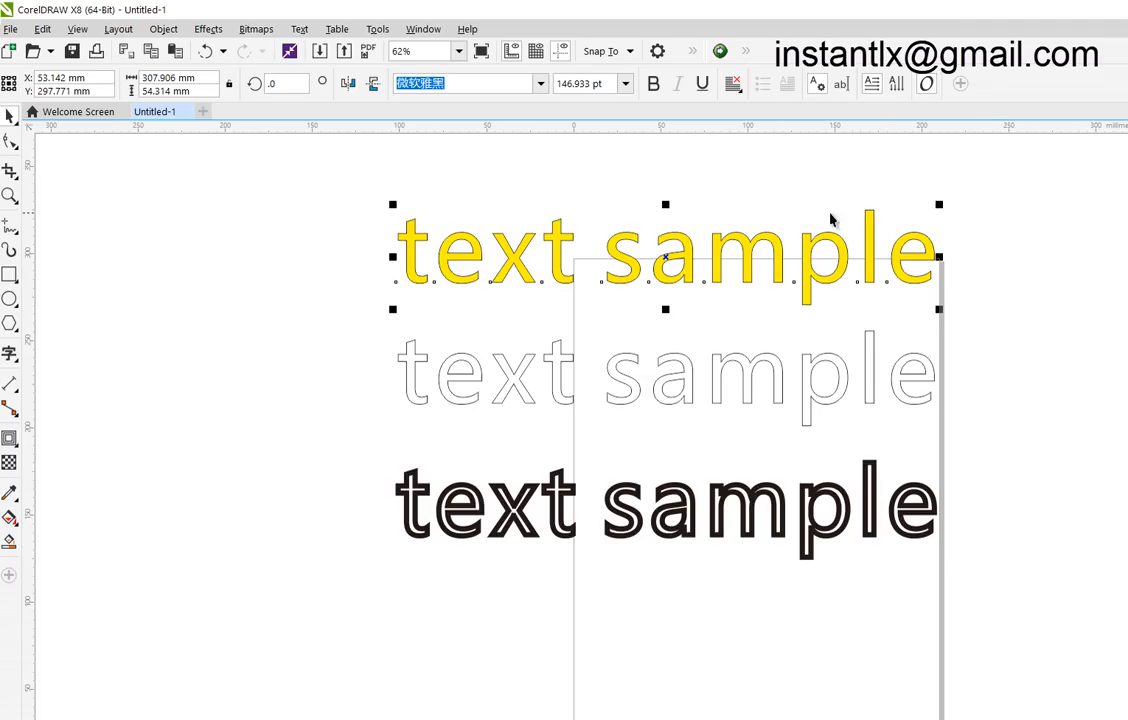
scroll(841, 264, "up", 2)
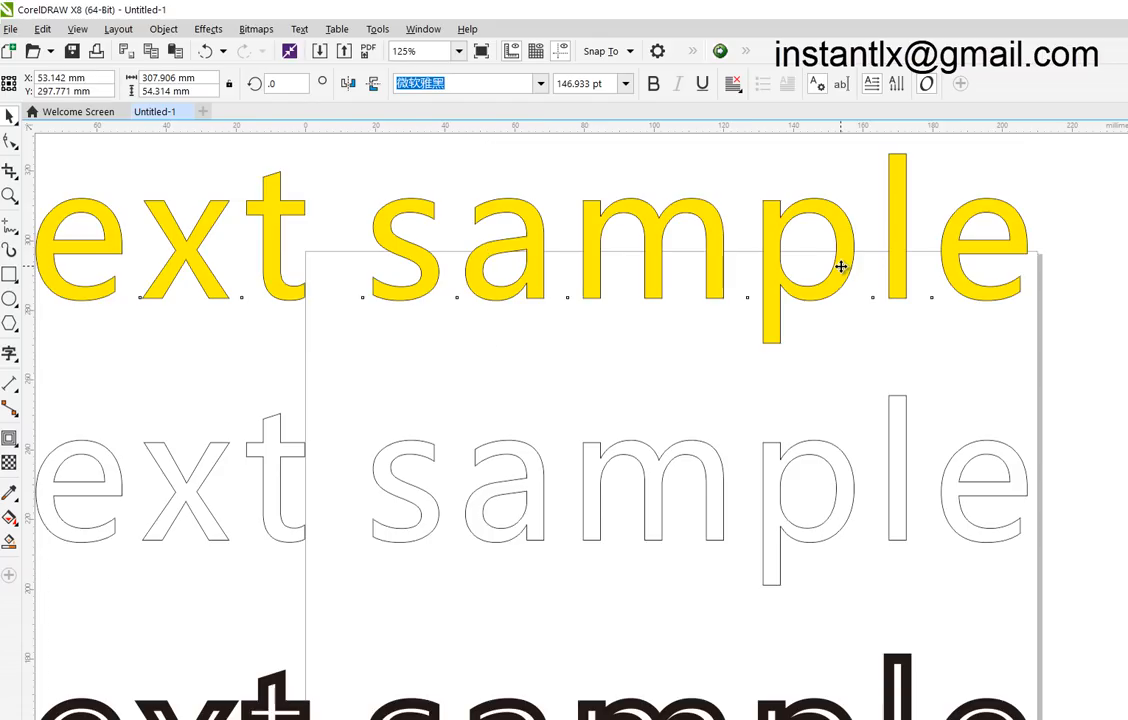
scroll(841, 266, "up", 3)
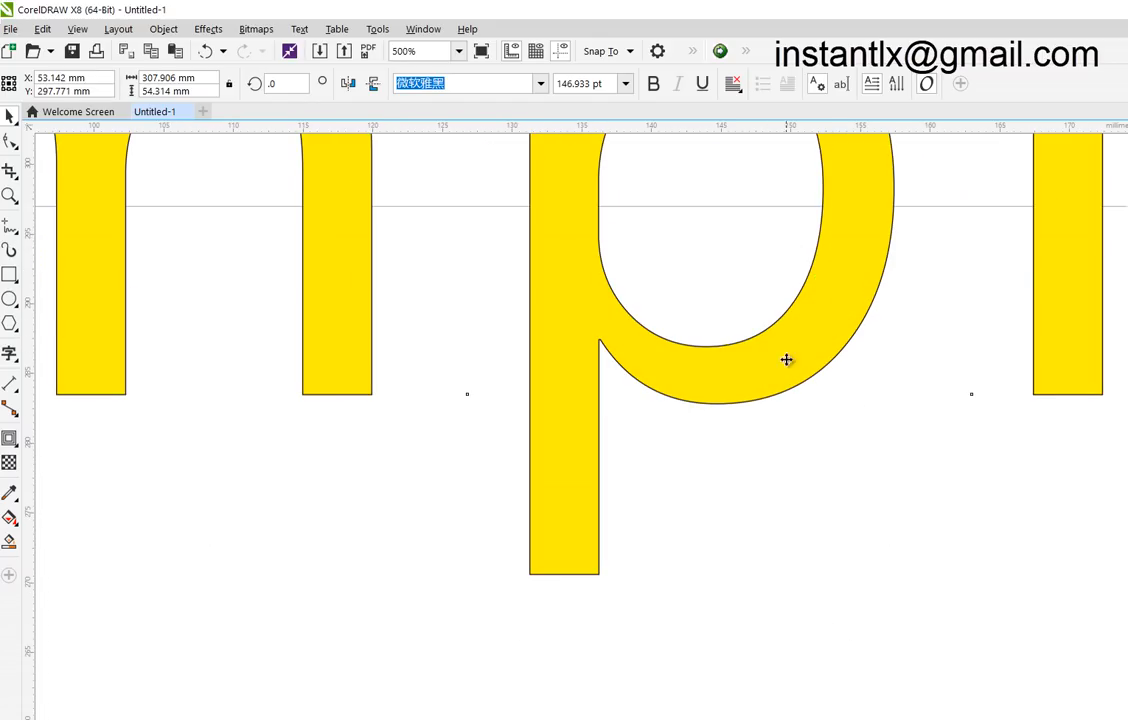
scroll(806, 352, "down", 6)
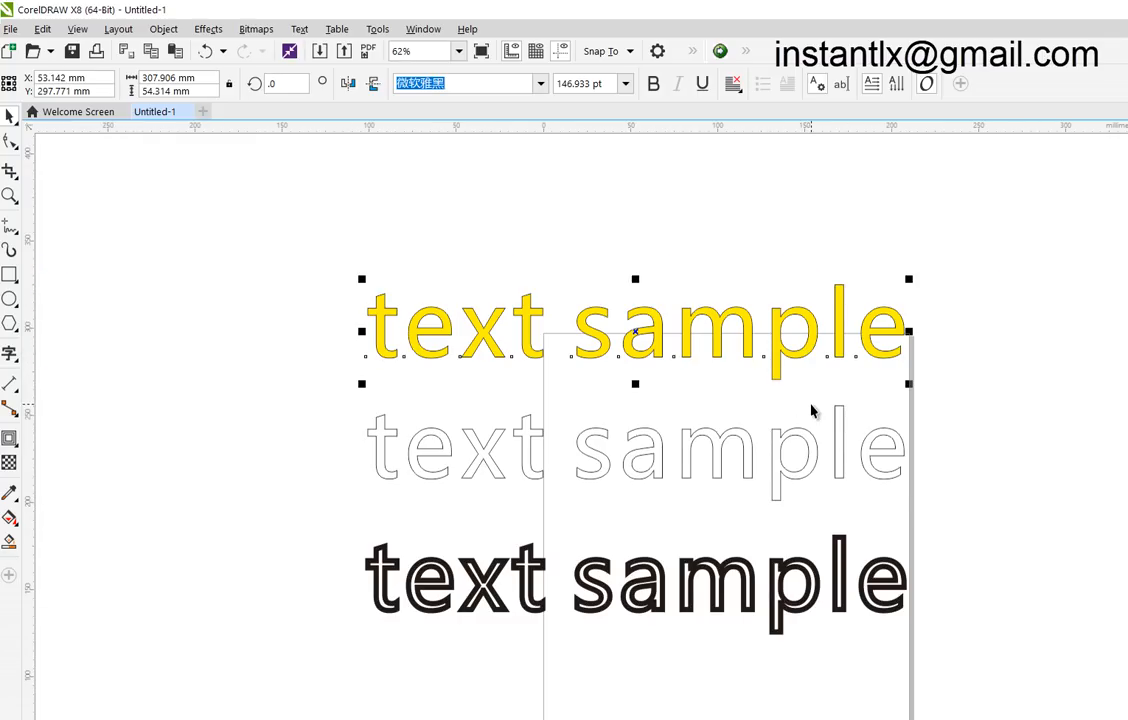
scroll(811, 404, "up", 2)
scroll(811, 407, "down", 2)
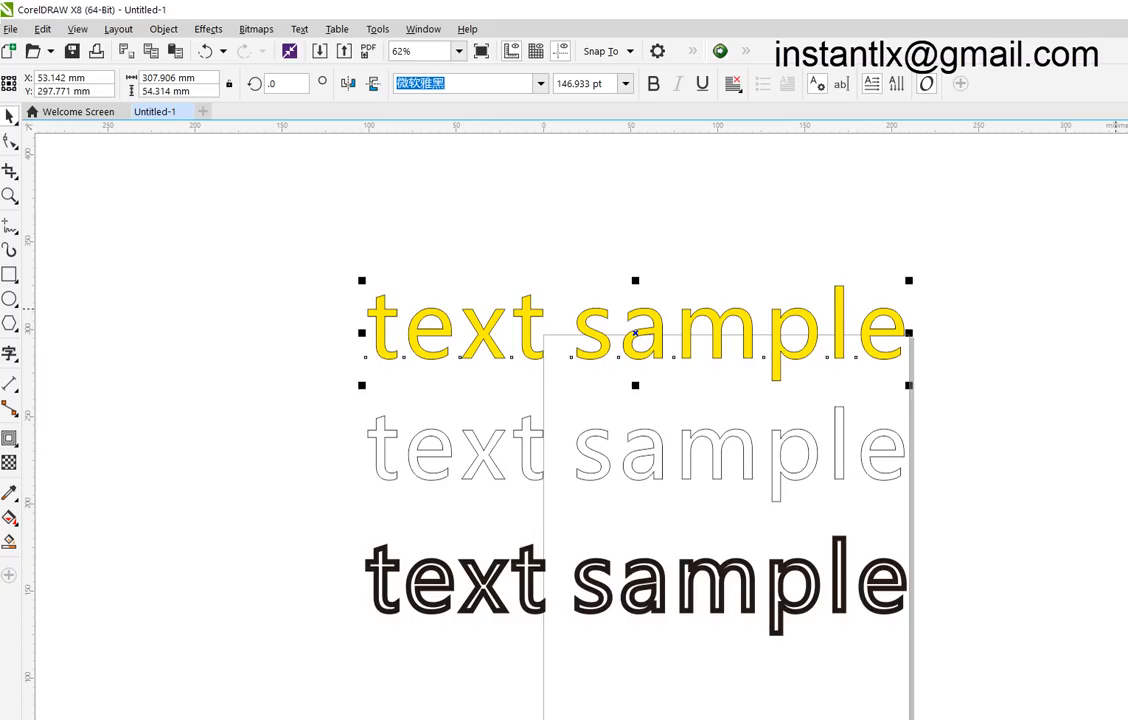
left_click(1127, 309)
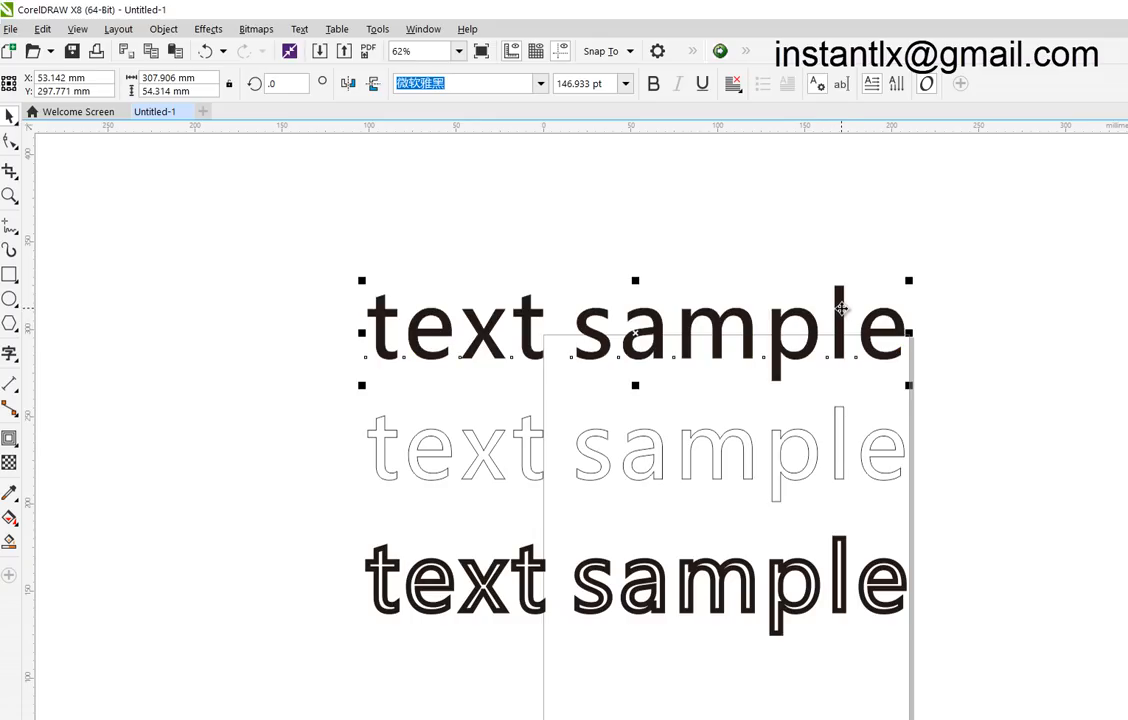
left_click(340, 268)
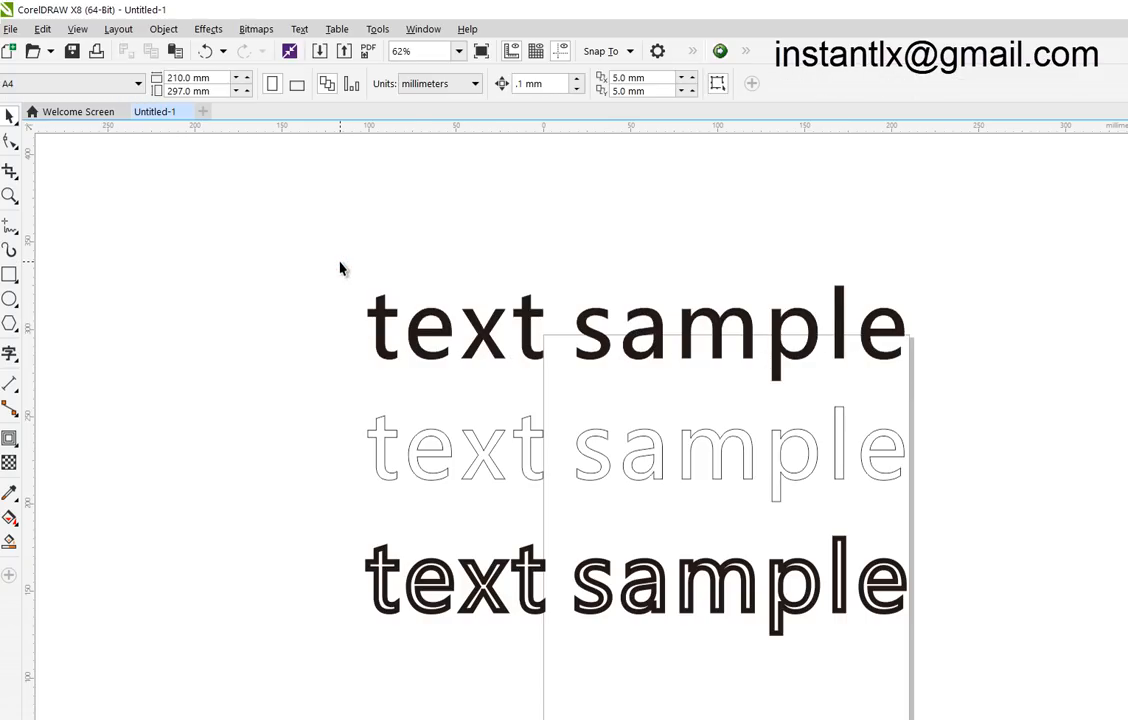
- Open only the top text sample in the laser output plug-in and check its two layers
left_click(377, 315)
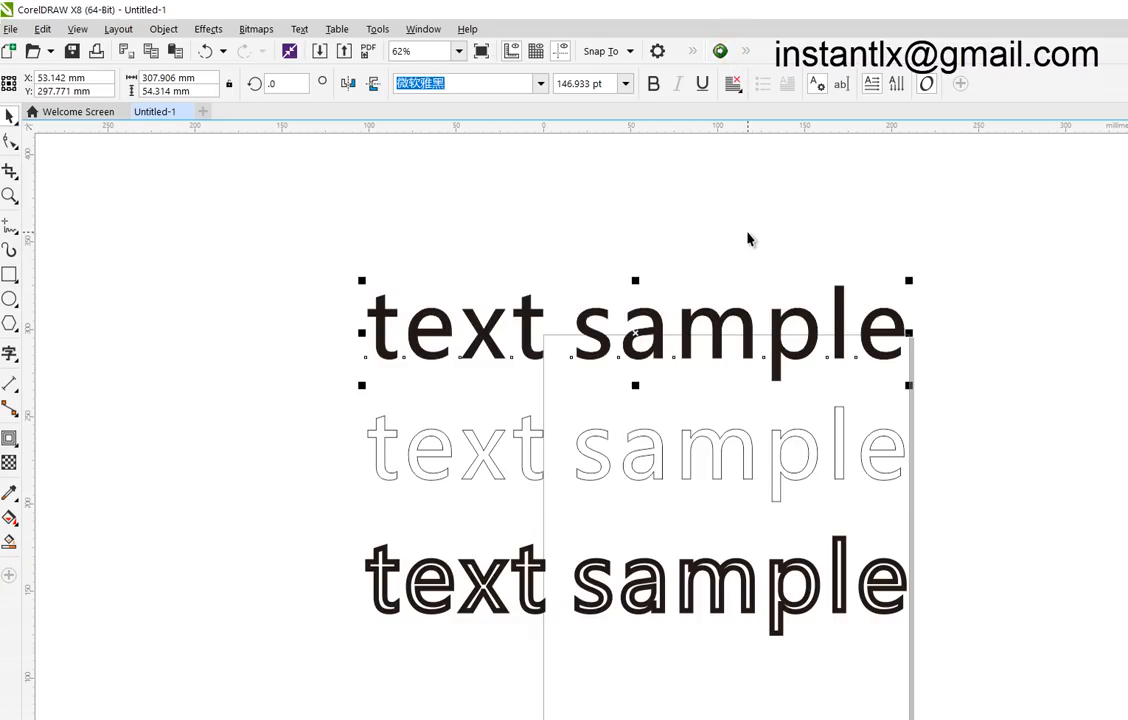
left_click(622, 593)
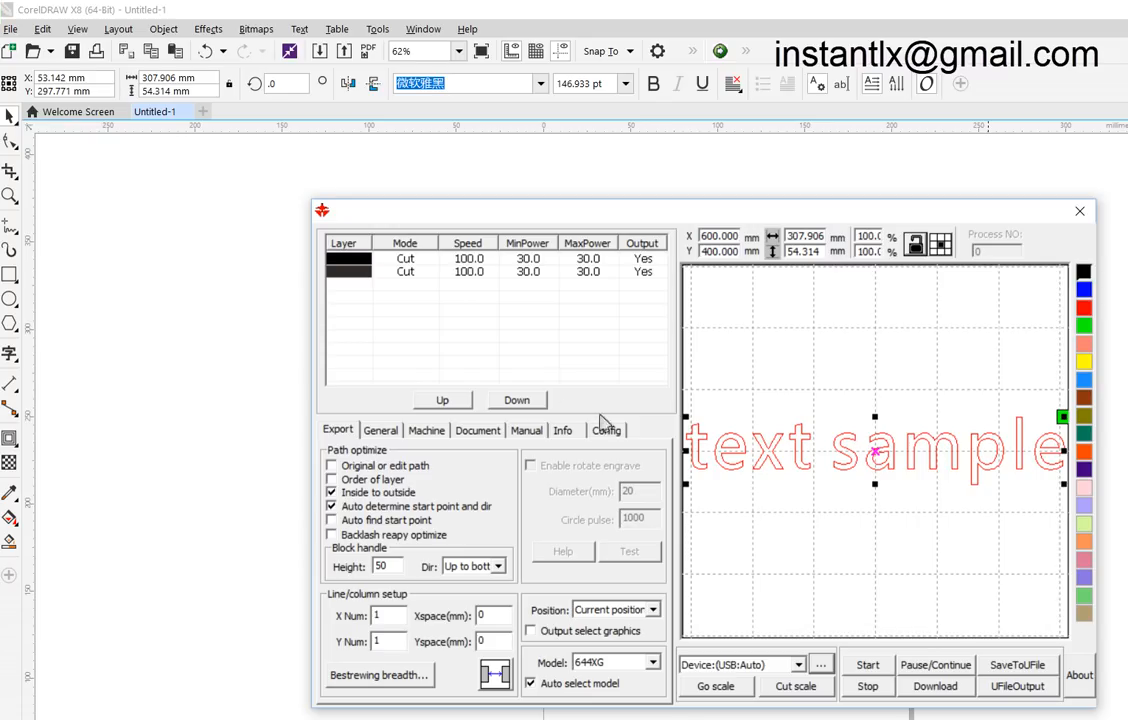
left_click(405, 262)
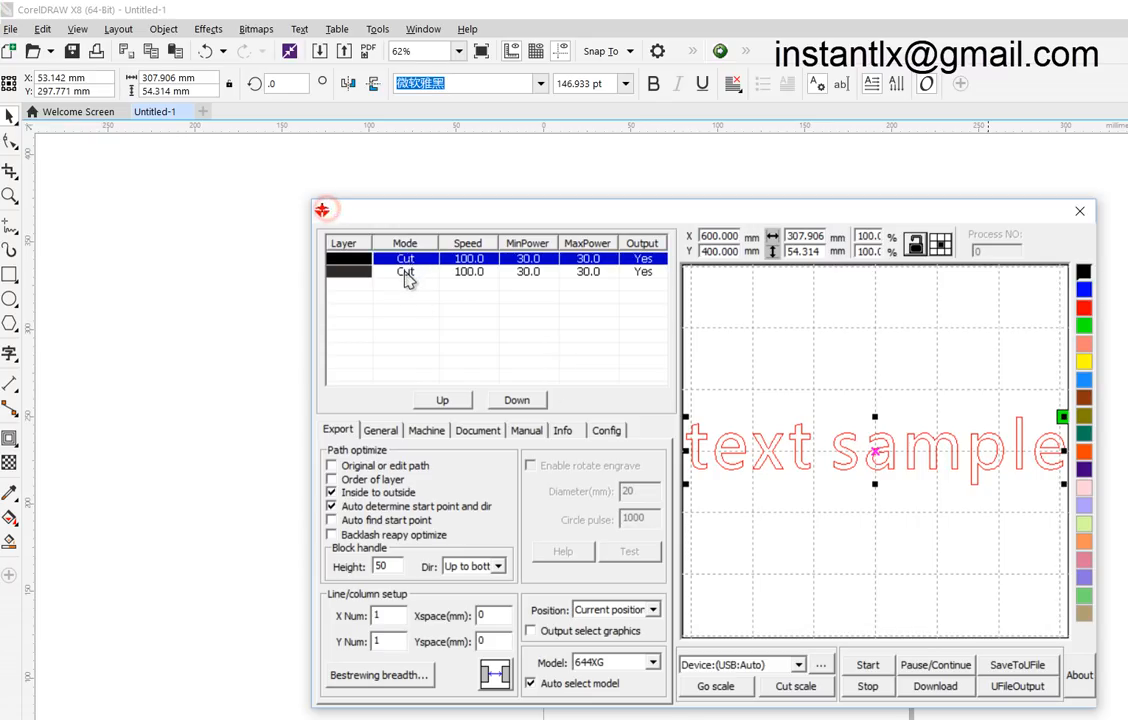
left_click(406, 271)
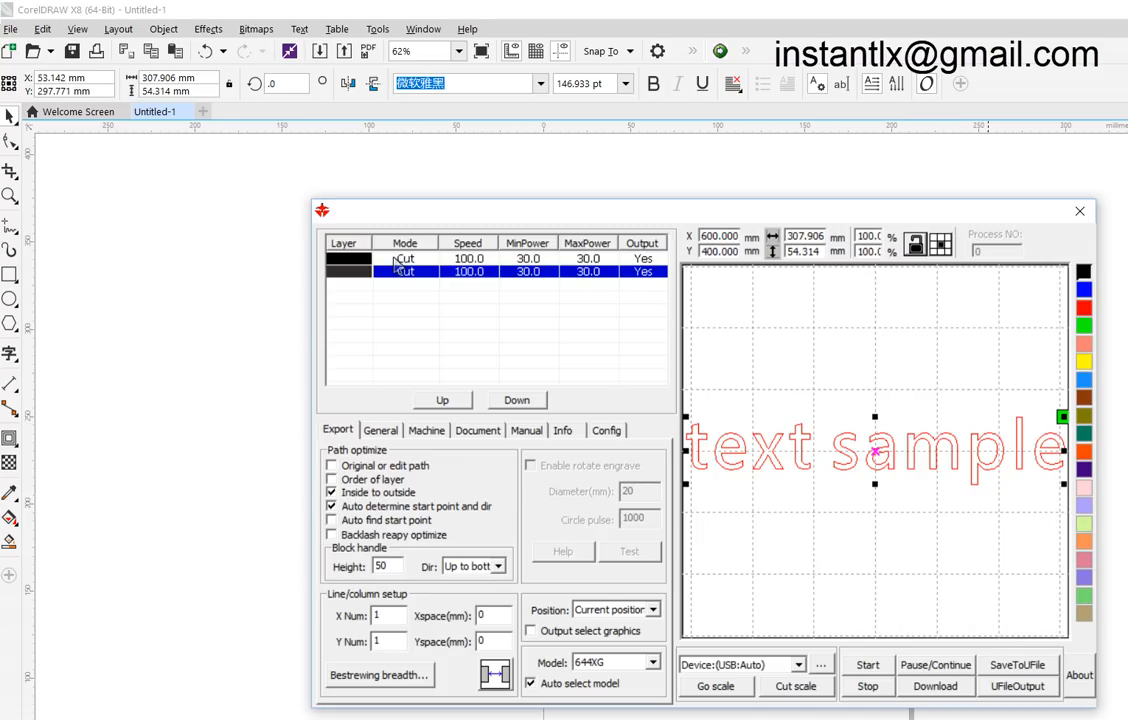
- Set the first black layer to Scan mode with 15% minimum power, 20% maximum power and a speed of 400 mm/s
double_click(398, 260)
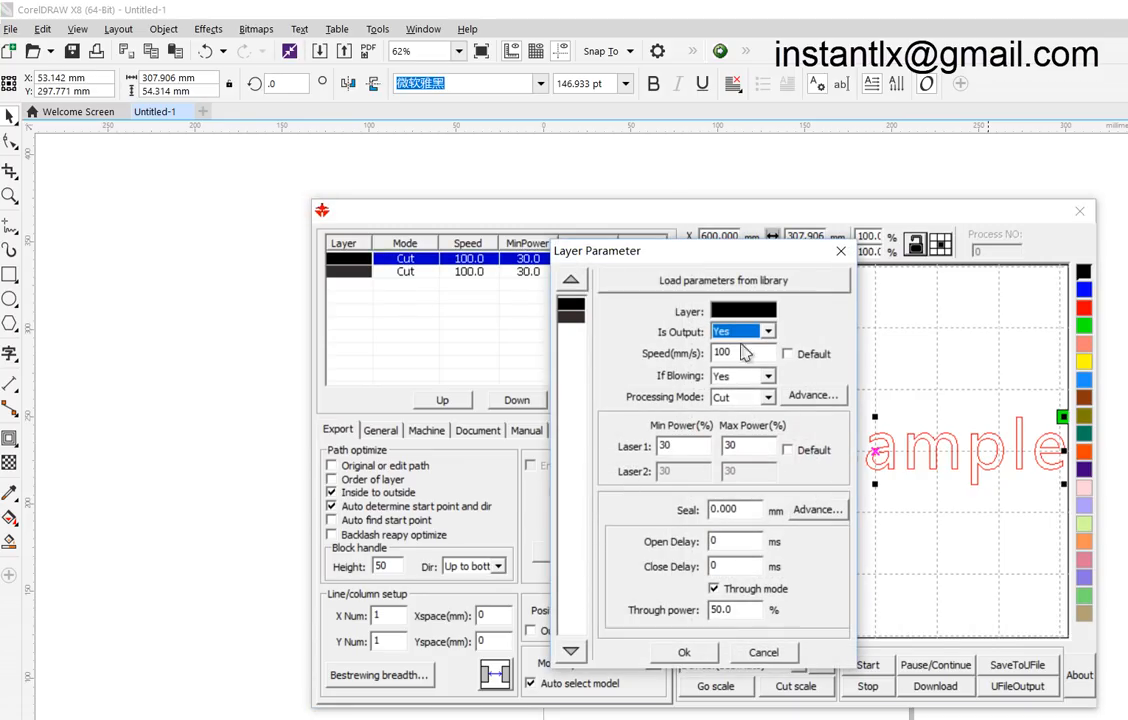
left_click(752, 398)
left_click(749, 414)
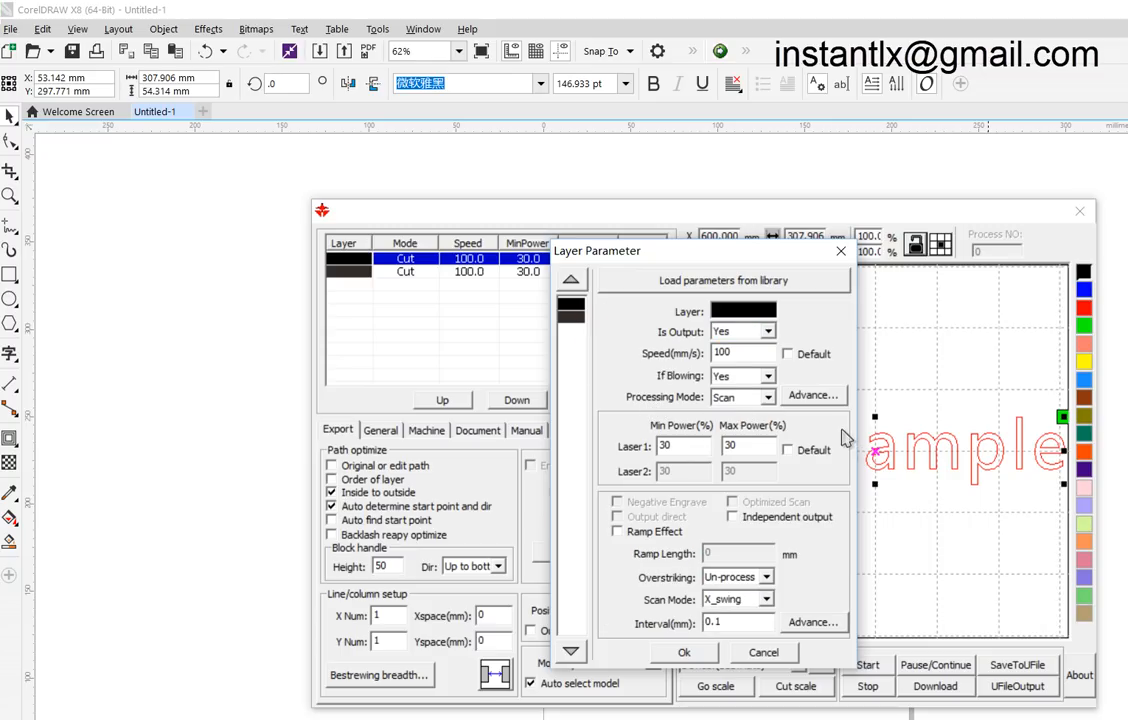
double_click(672, 446)
type("15.0")
key("Tab")
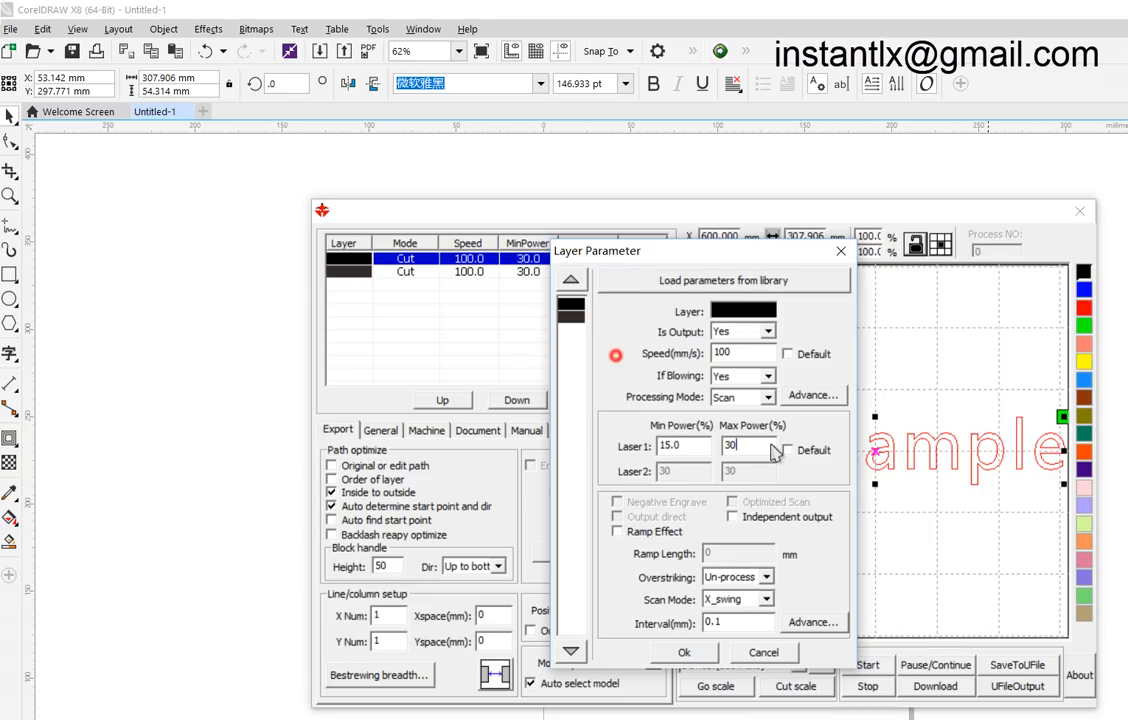
type("20")
left_click_drag(719, 353, 622, 348)
type("4")
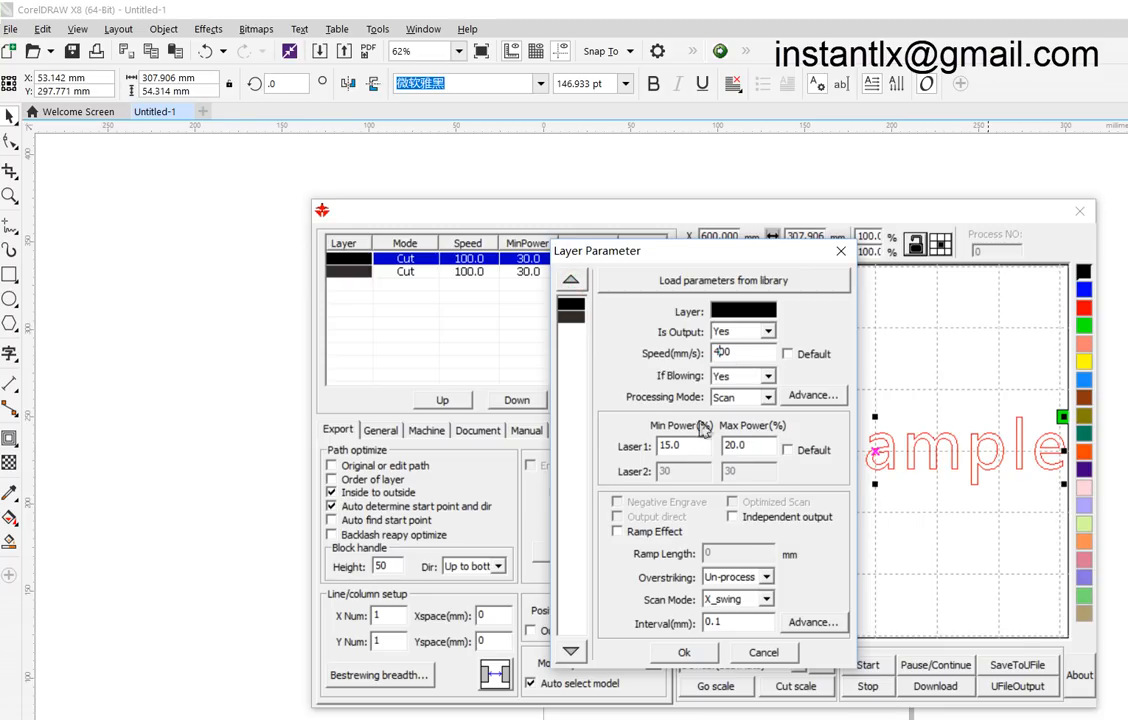
left_click(685, 653)
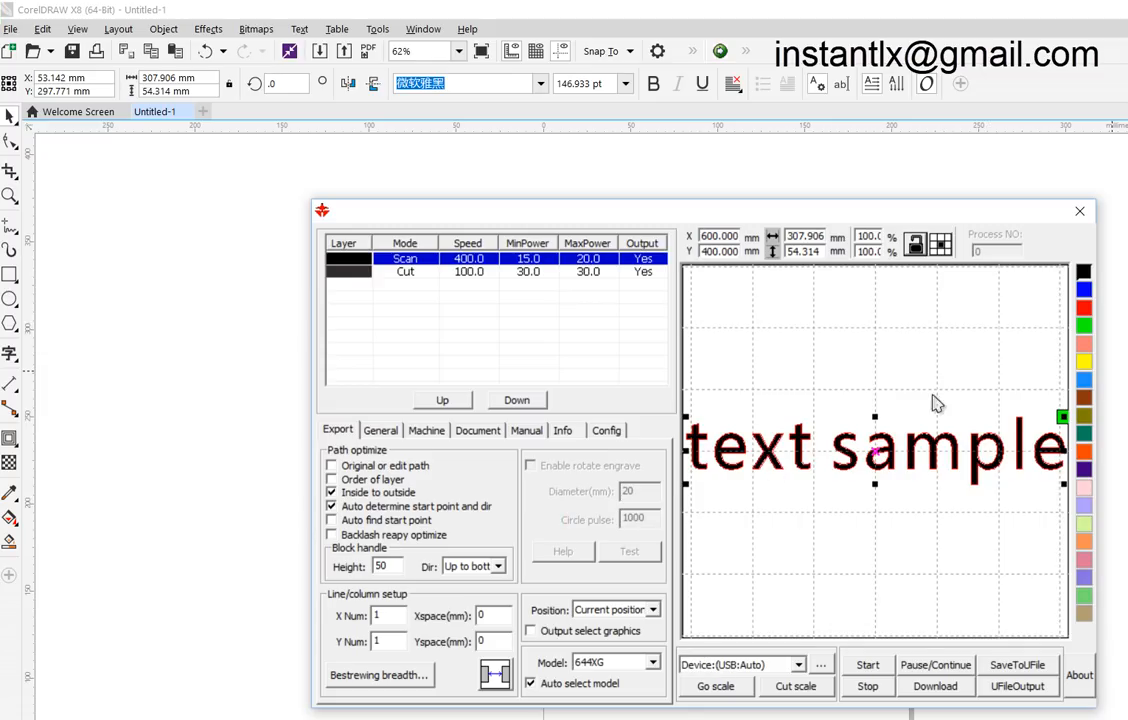
- Compare the scanned text preview with the top text sample in the drawing, and close the laser output plug-in
left_click_drag(829, 208, 1127, 221)
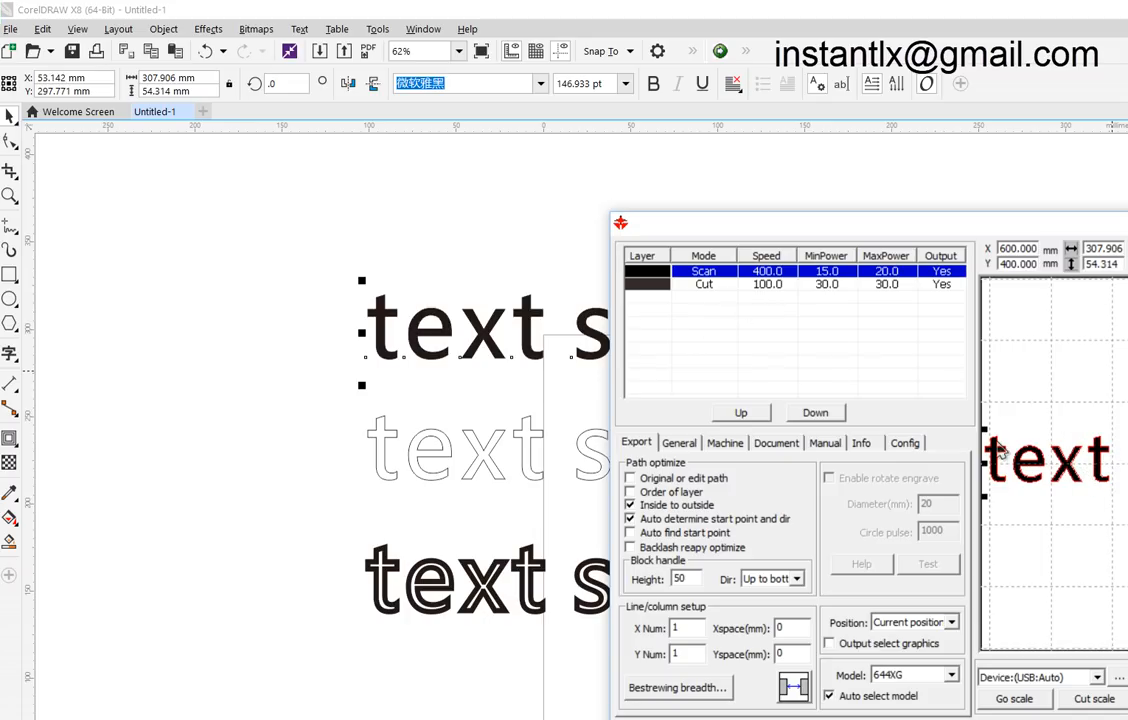
left_click_drag(1127, 225, 698, 250)
left_click(1028, 260)
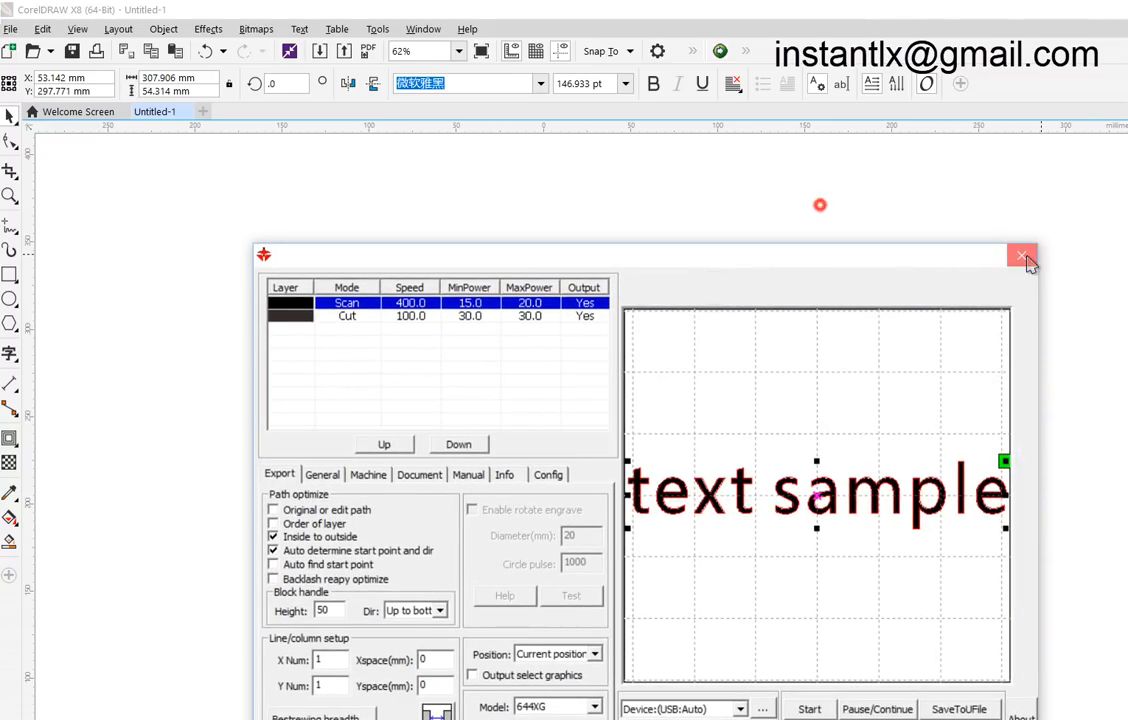
- Examine the bottom double-outlined text sample against the middle single-outline one, selecting each in turn
left_click(839, 568)
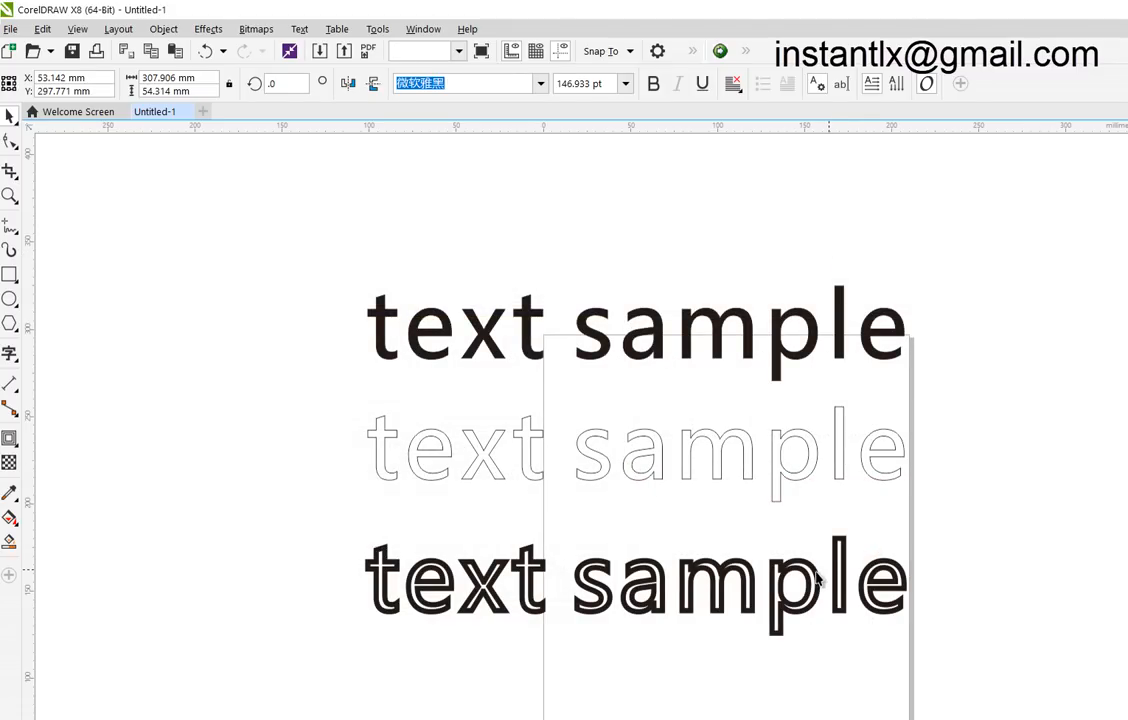
left_click(815, 578)
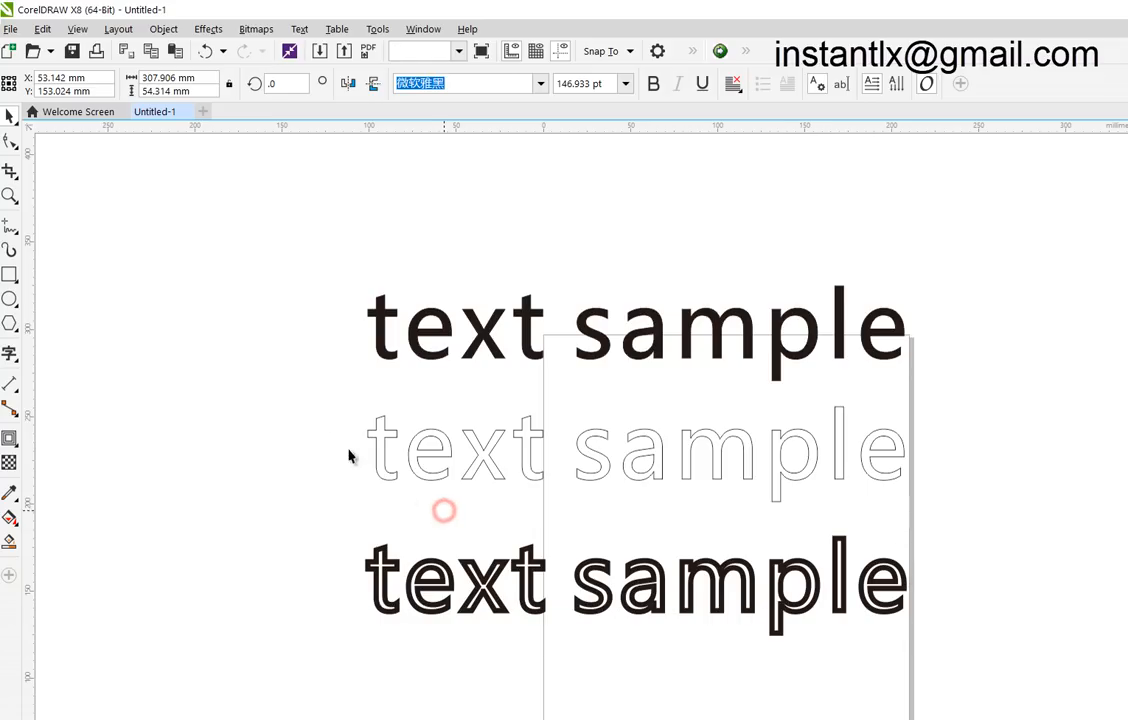
left_click(386, 442)
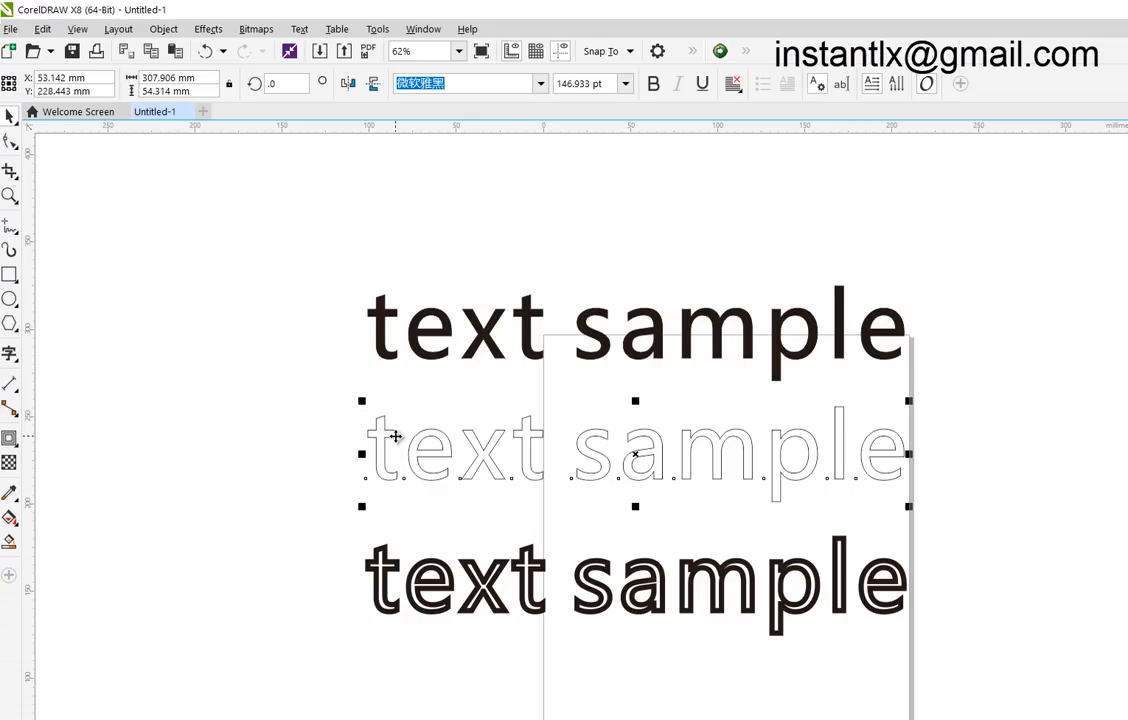
left_click(728, 576)
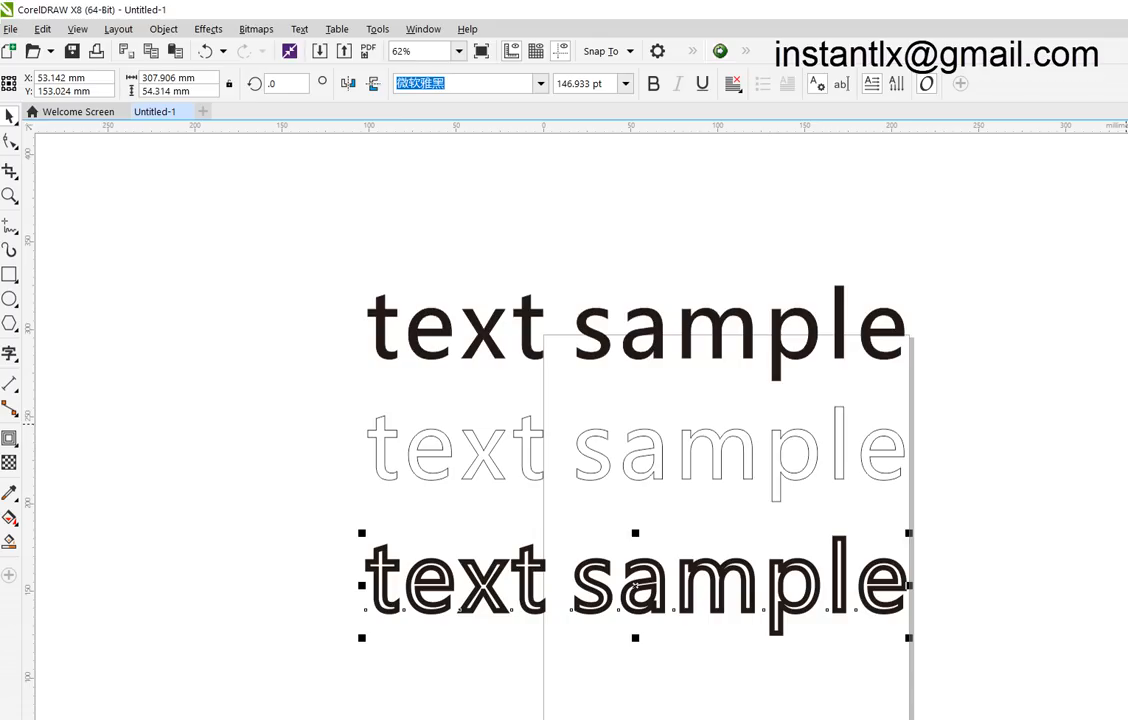
left_click(844, 475)
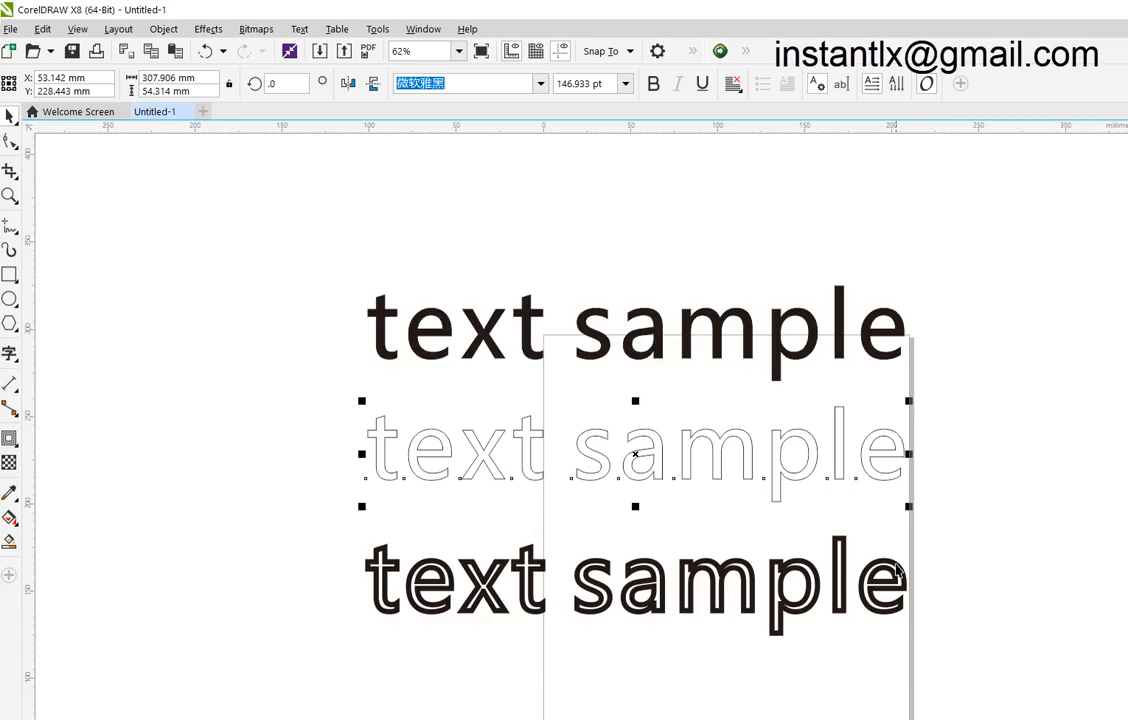
left_click(815, 602)
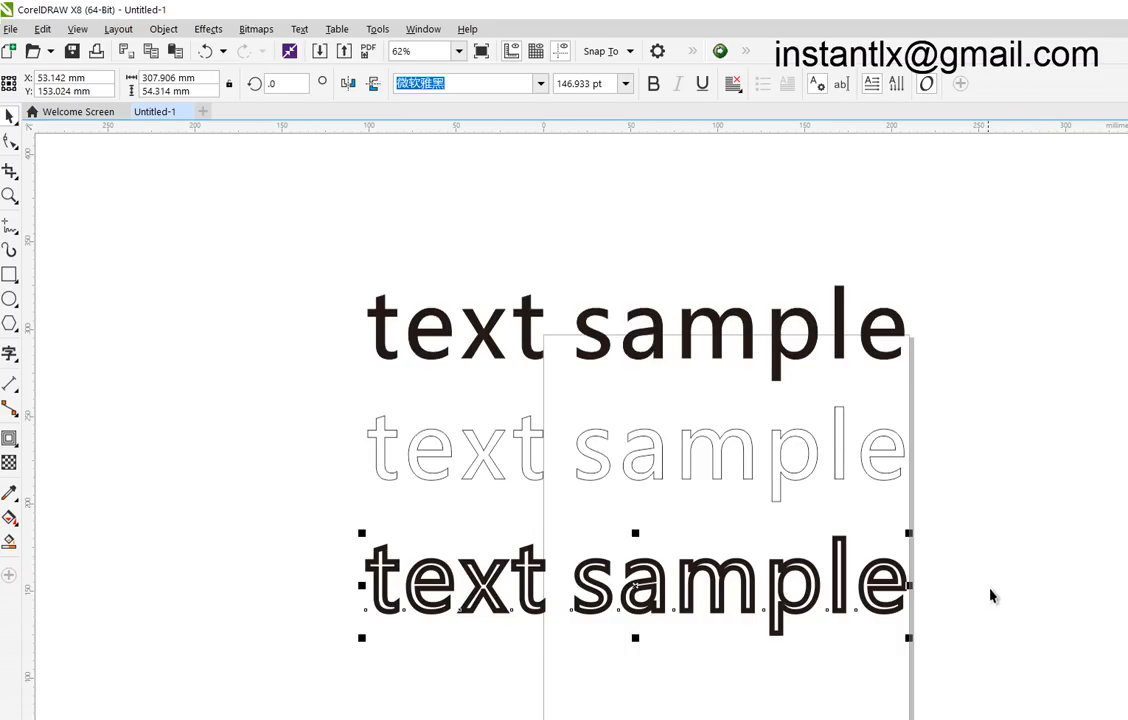
left_click(947, 458)
- Add a one-step outward contour of about 1.17 mm to the middle outlined text sample with the Contour tool
left_click(877, 476)
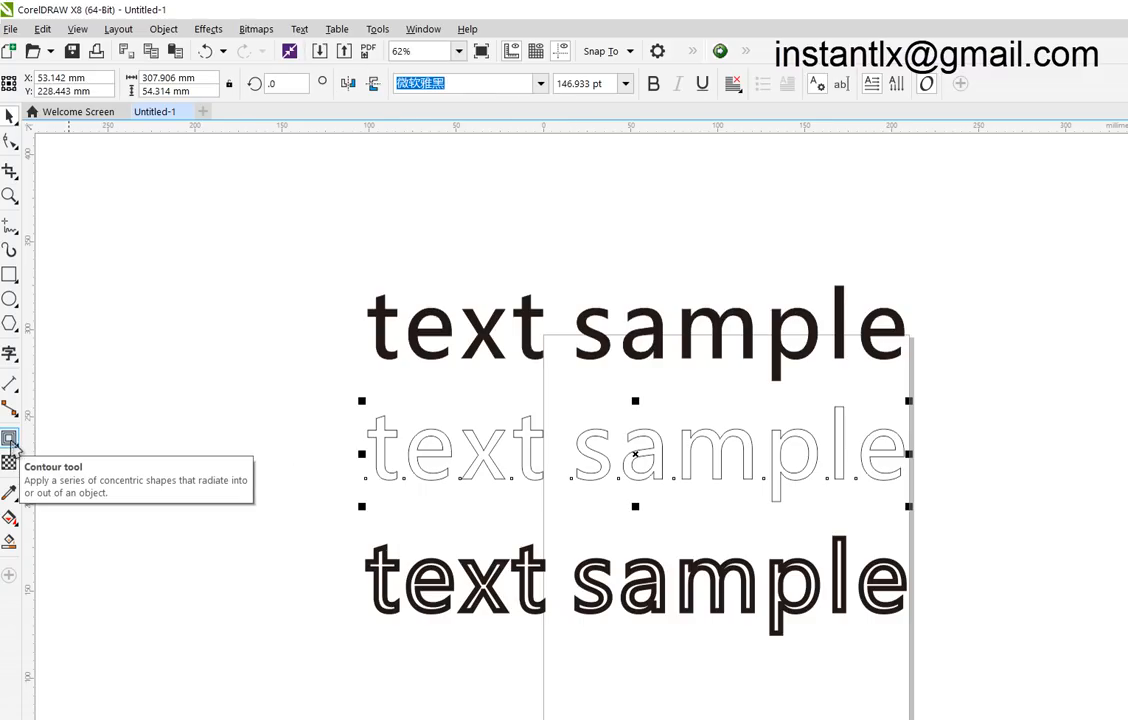
left_click(9, 440)
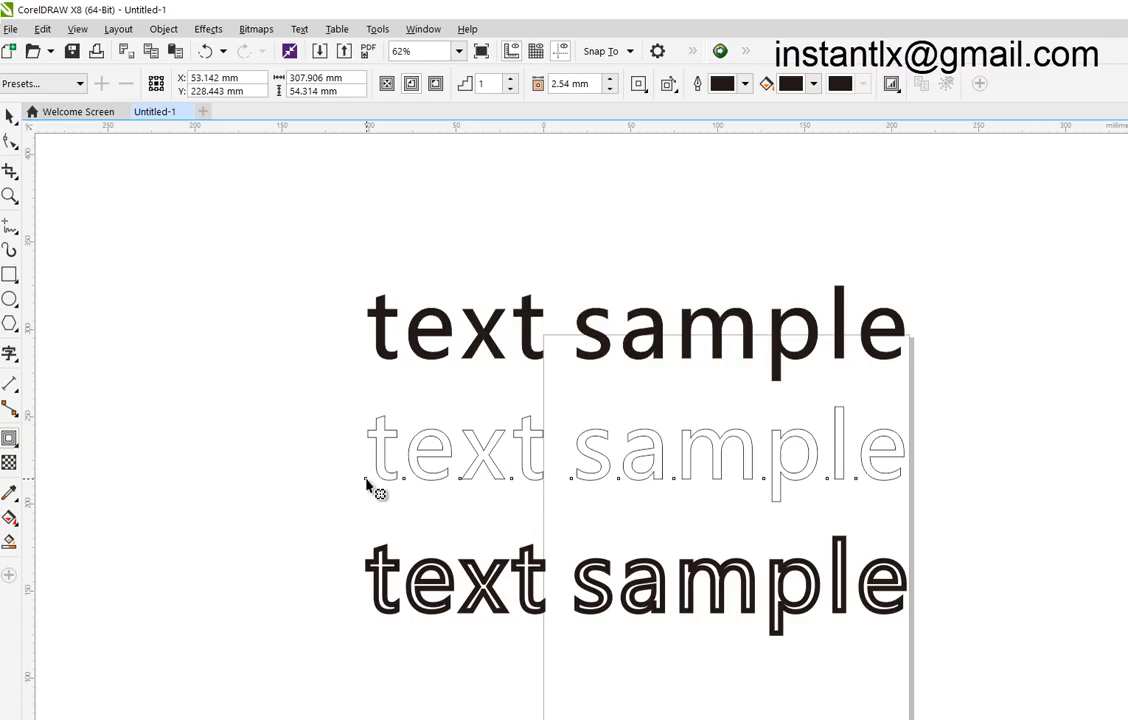
left_click_drag(366, 481, 363, 487)
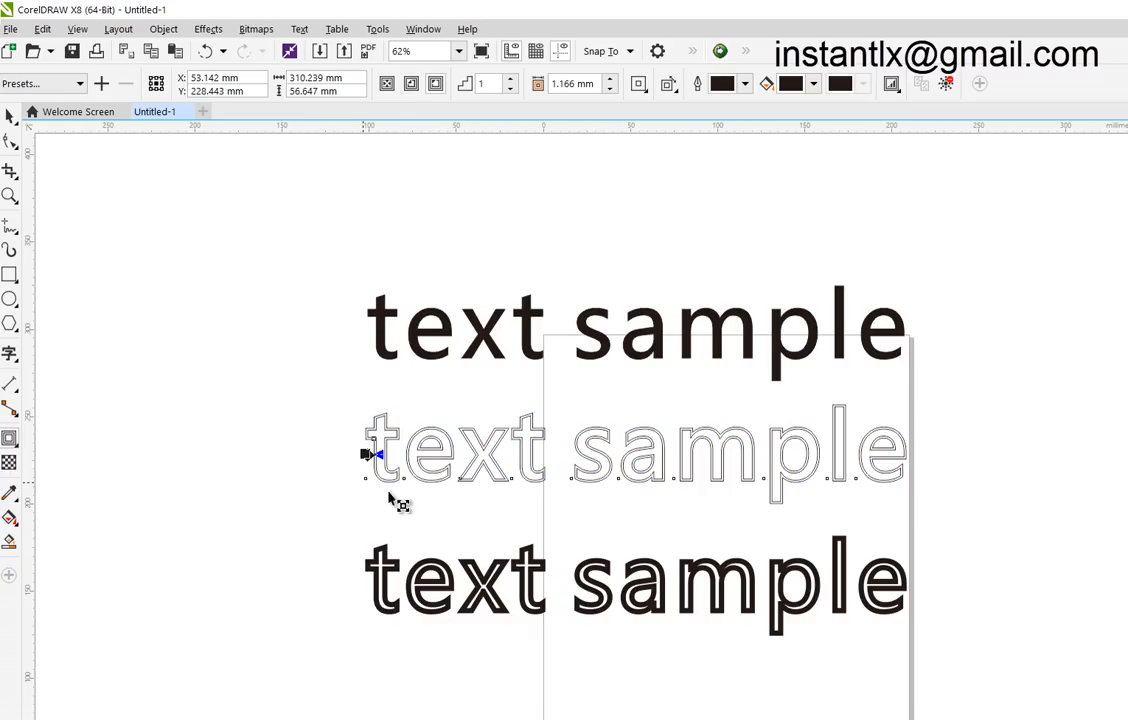
left_click(9, 115)
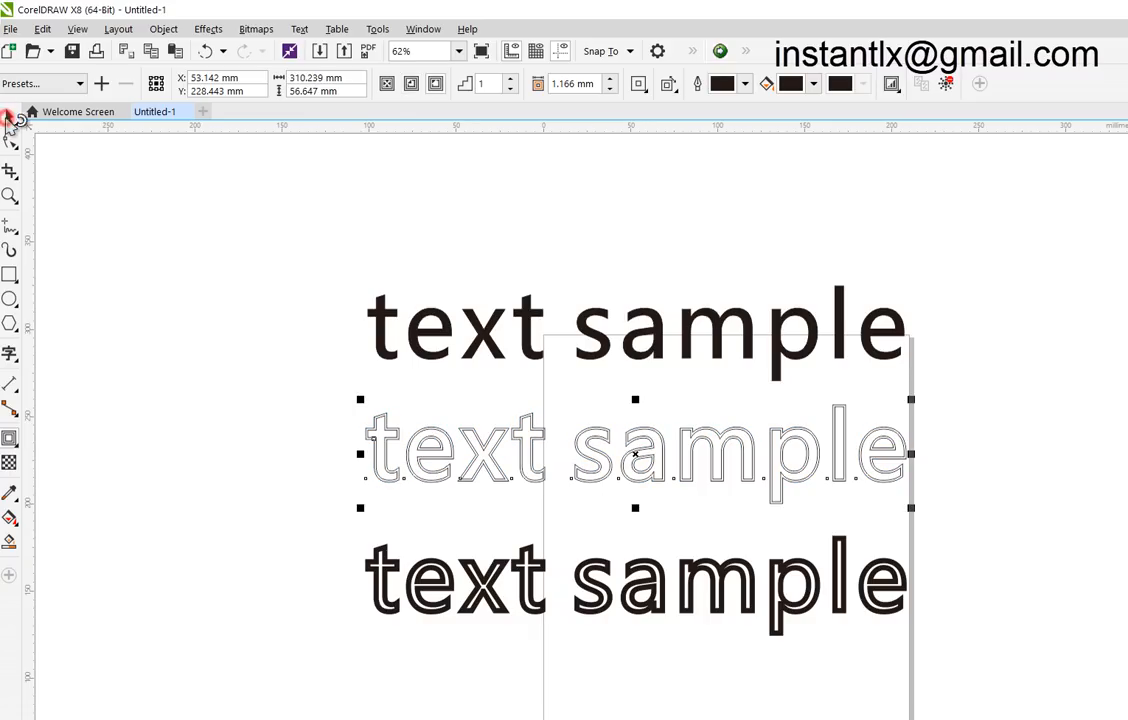
left_click(312, 402)
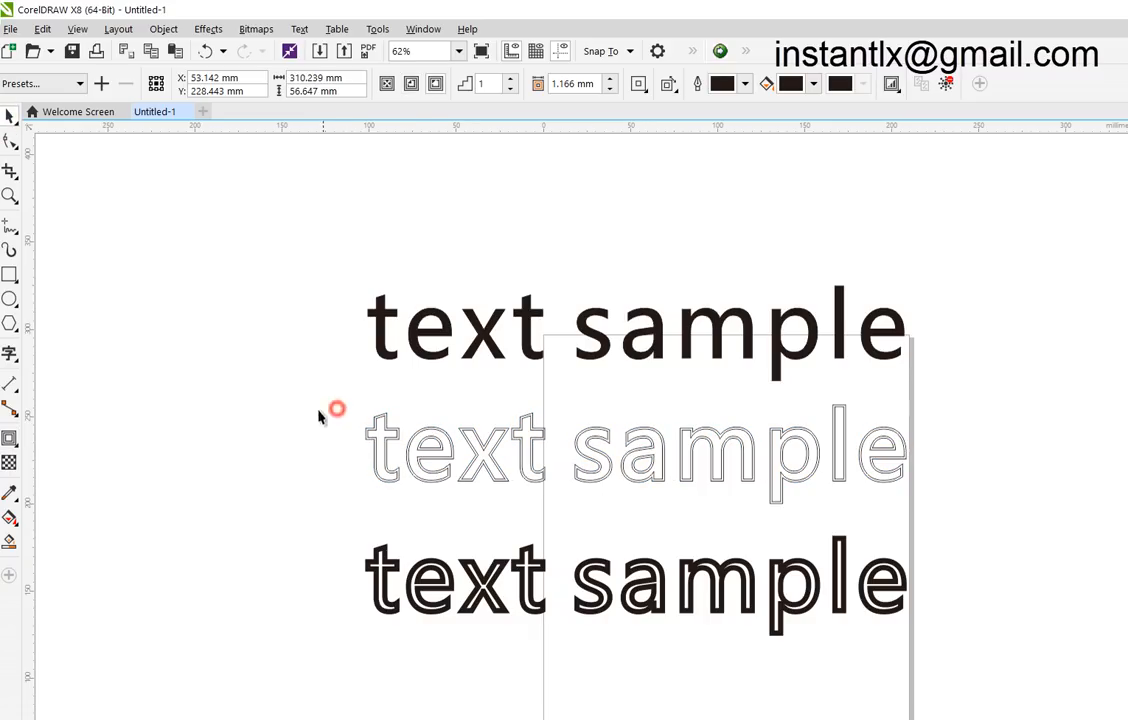
- Open only the contoured middle text sample in the laser output plug-in
left_click(372, 428)
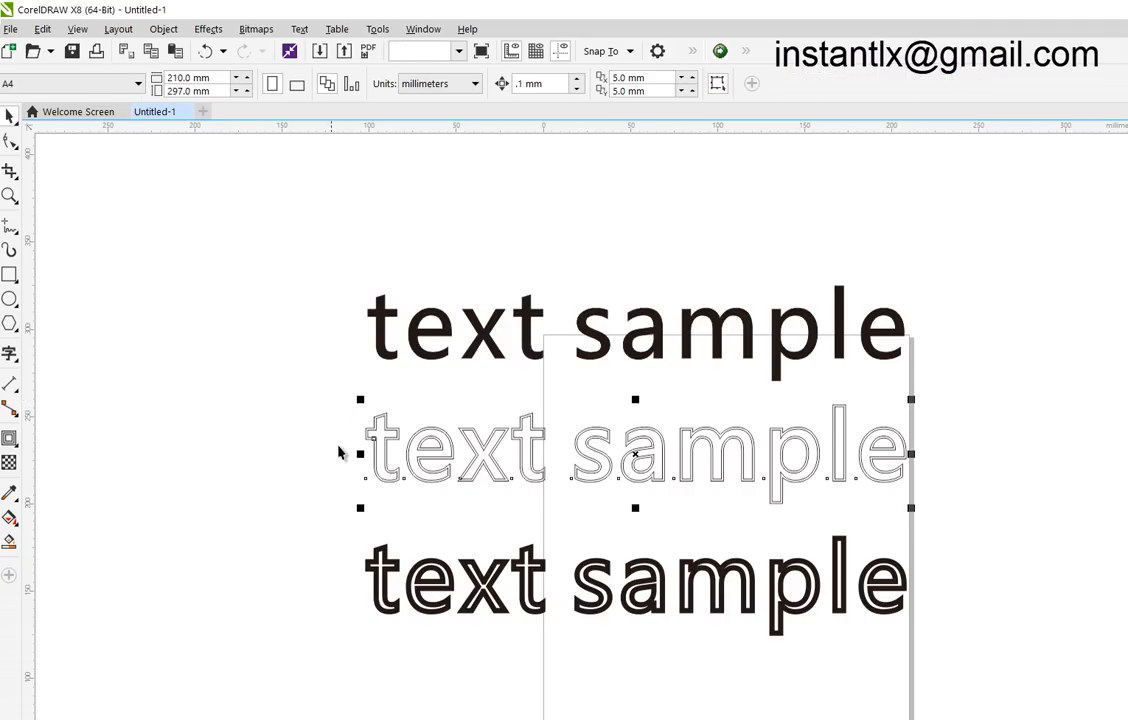
left_click(720, 53)
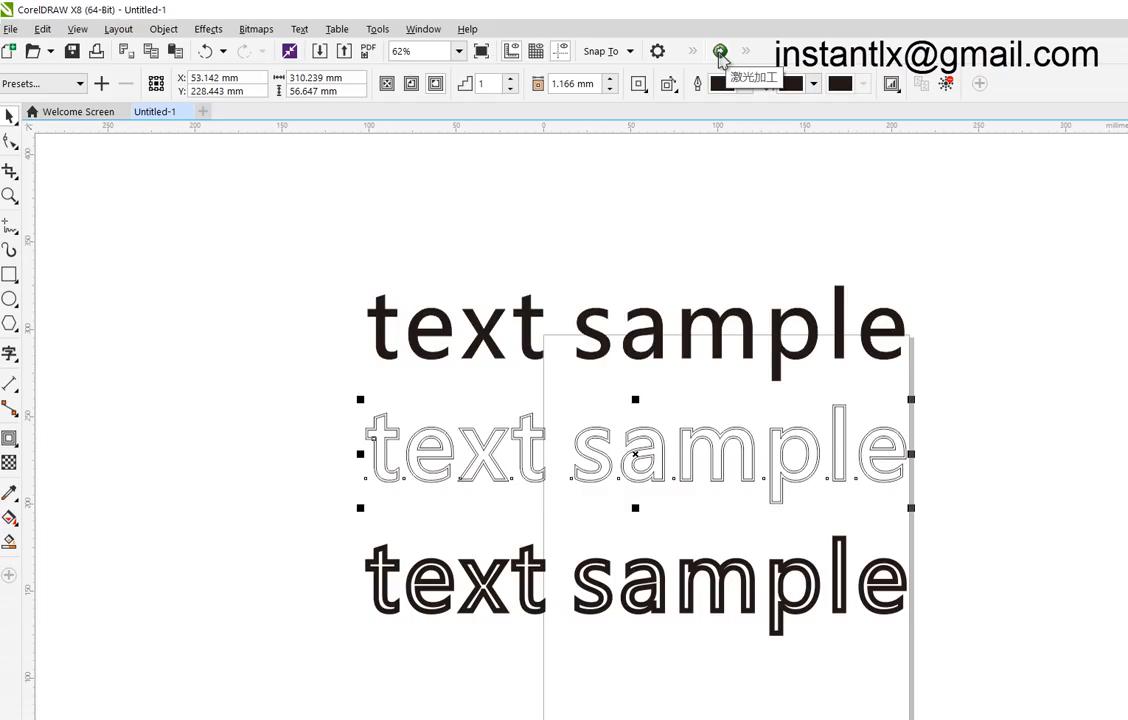
left_click(645, 590)
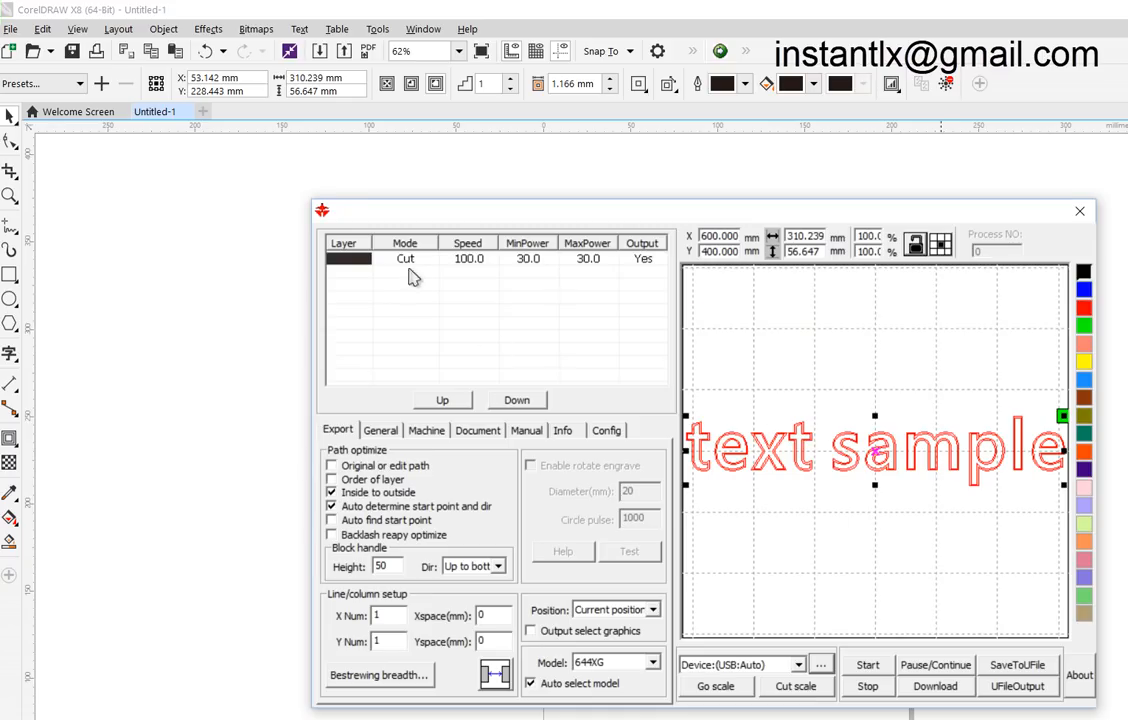
- Set the contoured text's layer to Scan mode with 15% minimum power, 20% maximum power and a speed of 400 mm/s
double_click(404, 261)
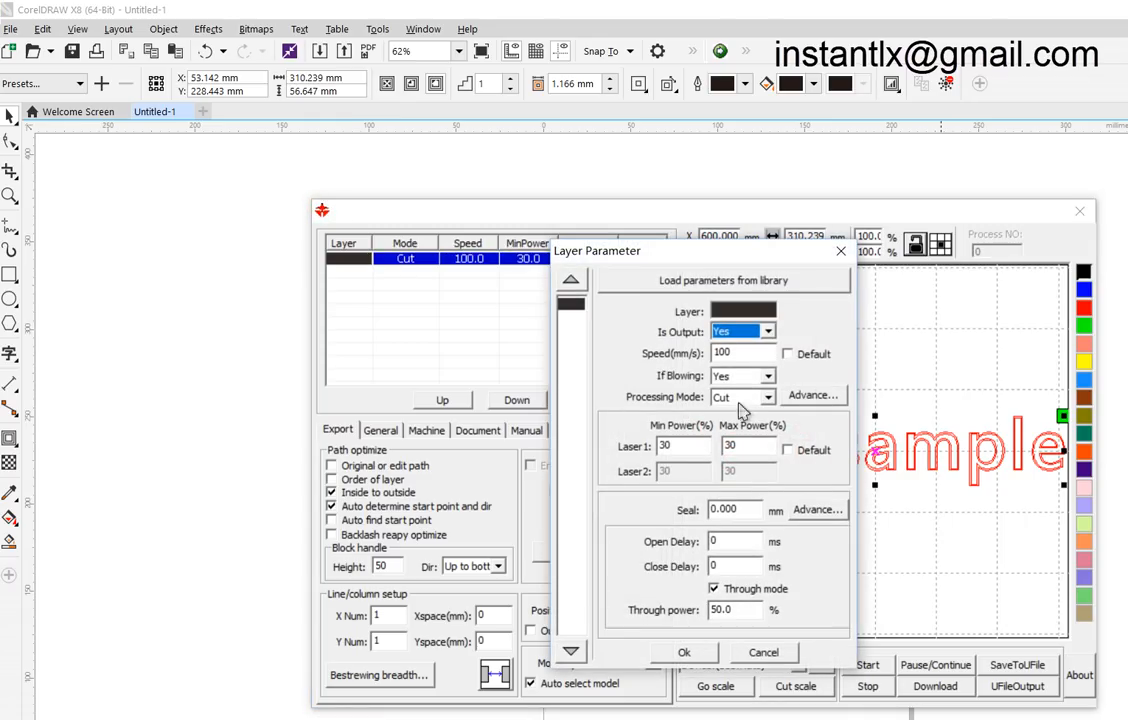
left_click(752, 398)
left_click(742, 412)
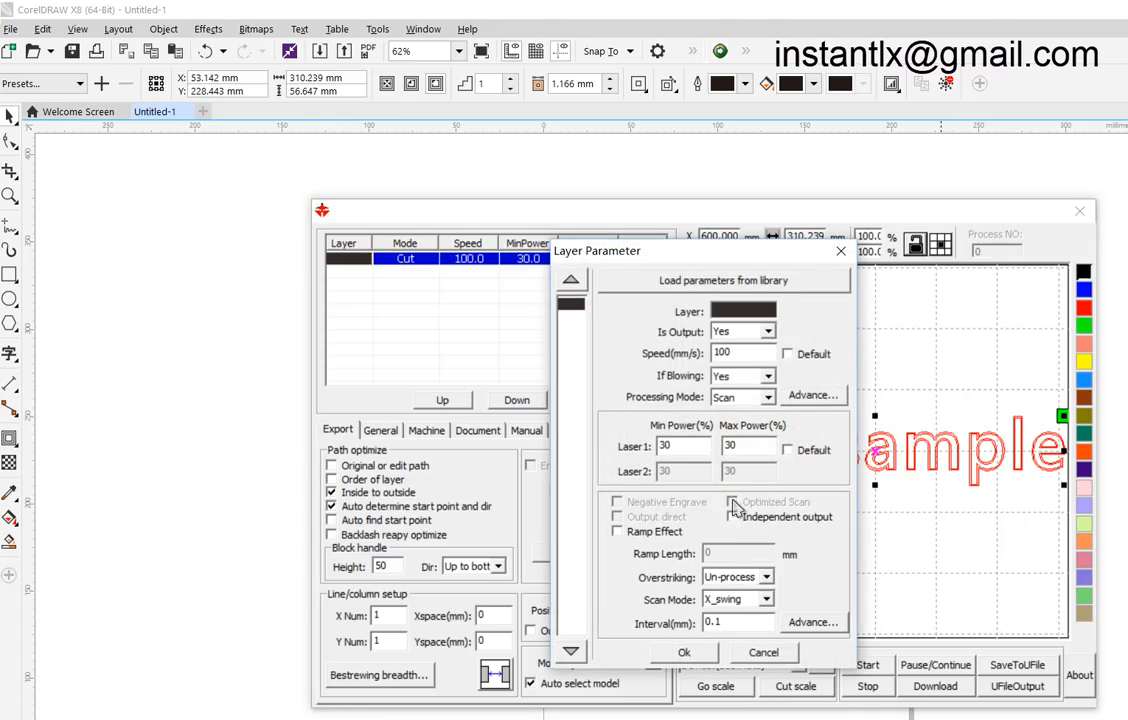
double_click(693, 453)
type("15")
left_click_drag(759, 447, 673, 445)
type("20")
left_click_drag(720, 352, 685, 354)
type("4")
left_click(686, 653)
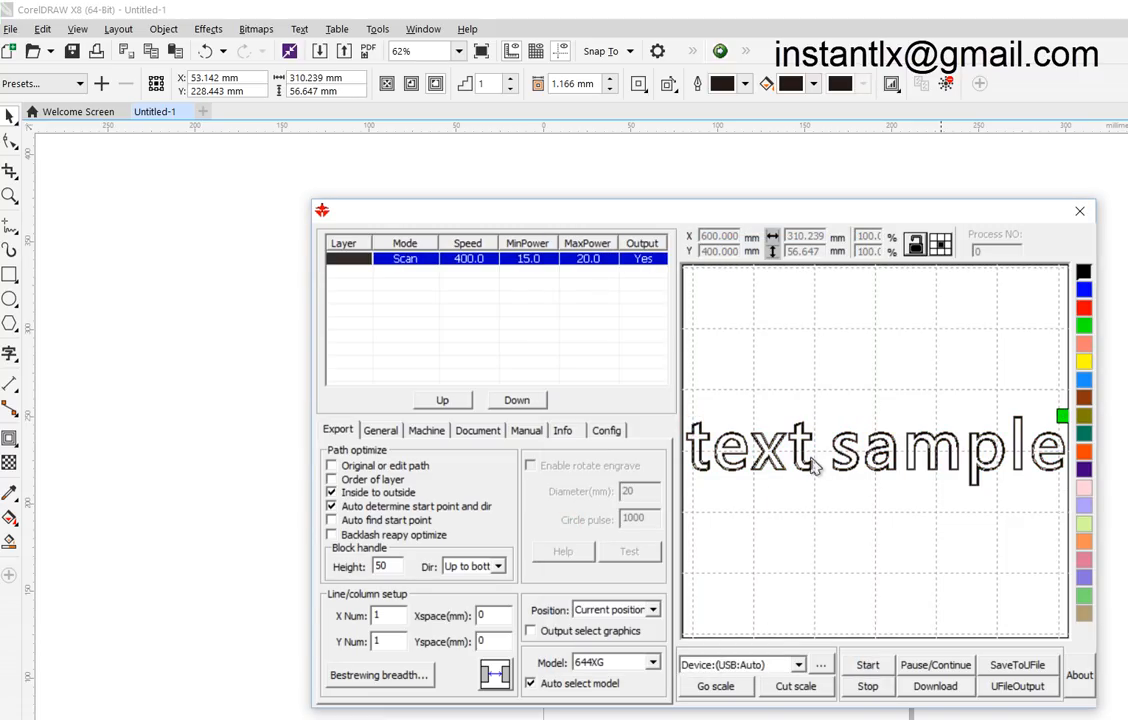
- Preview the simulated scan of the contoured text, and close both the preview and the laser output plug-in
right_click(849, 318)
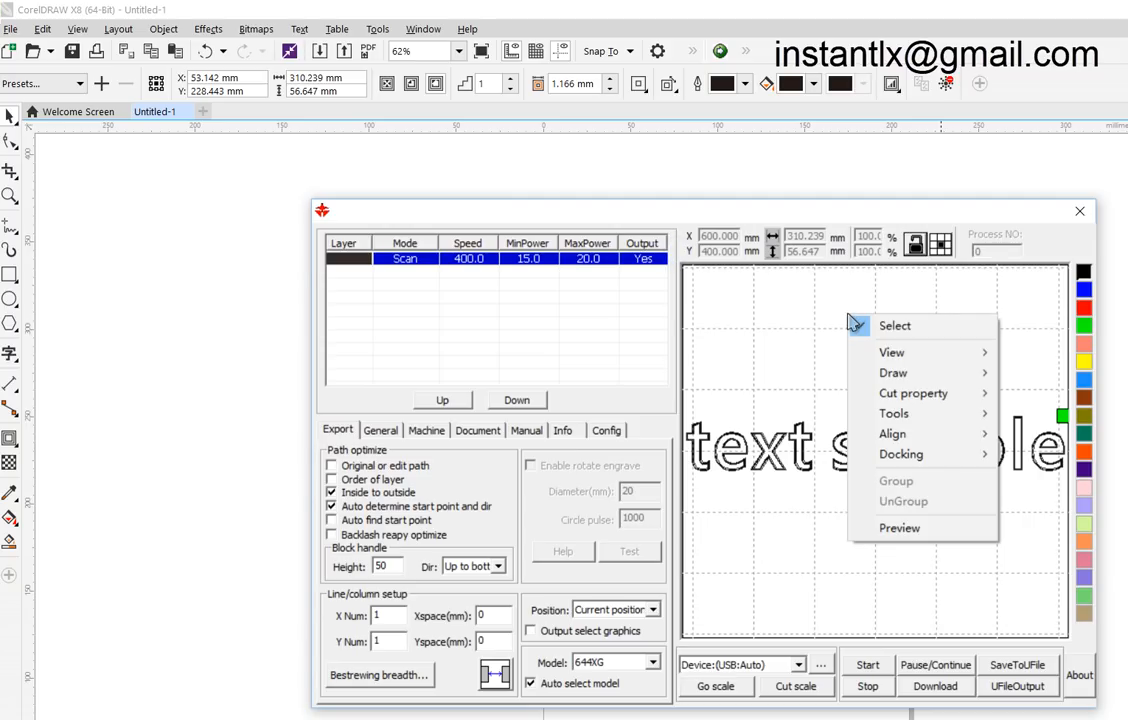
left_click(908, 528)
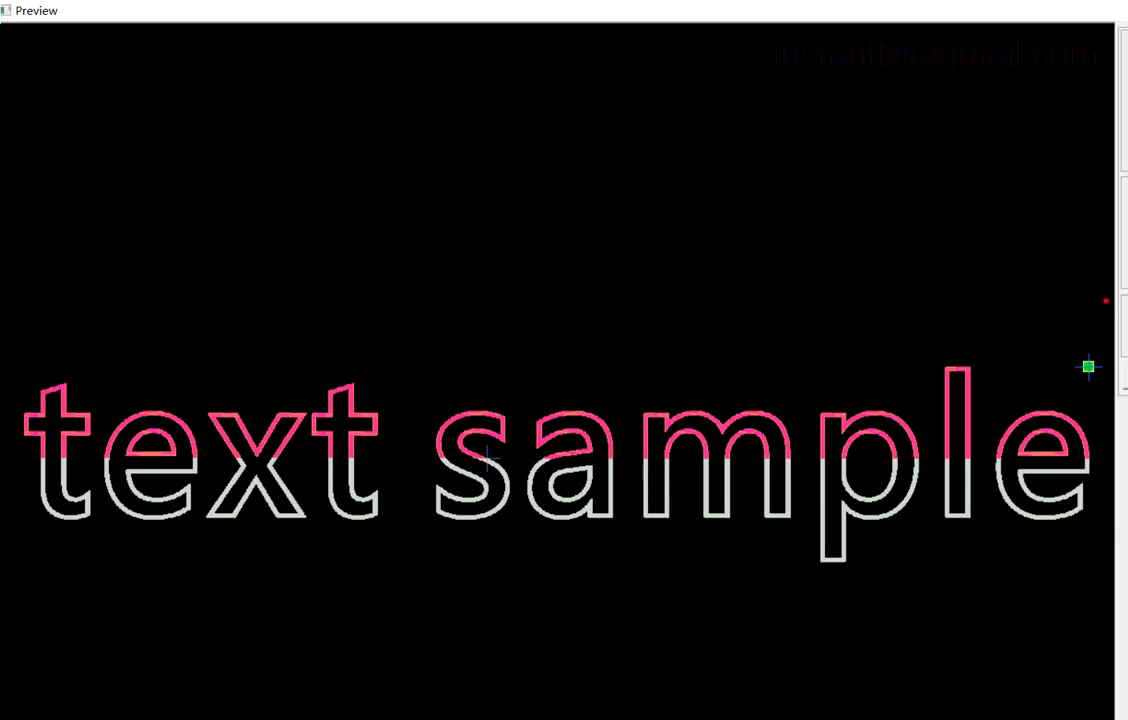
left_click(1106, 301)
key("Escape")
left_click(1073, 218)
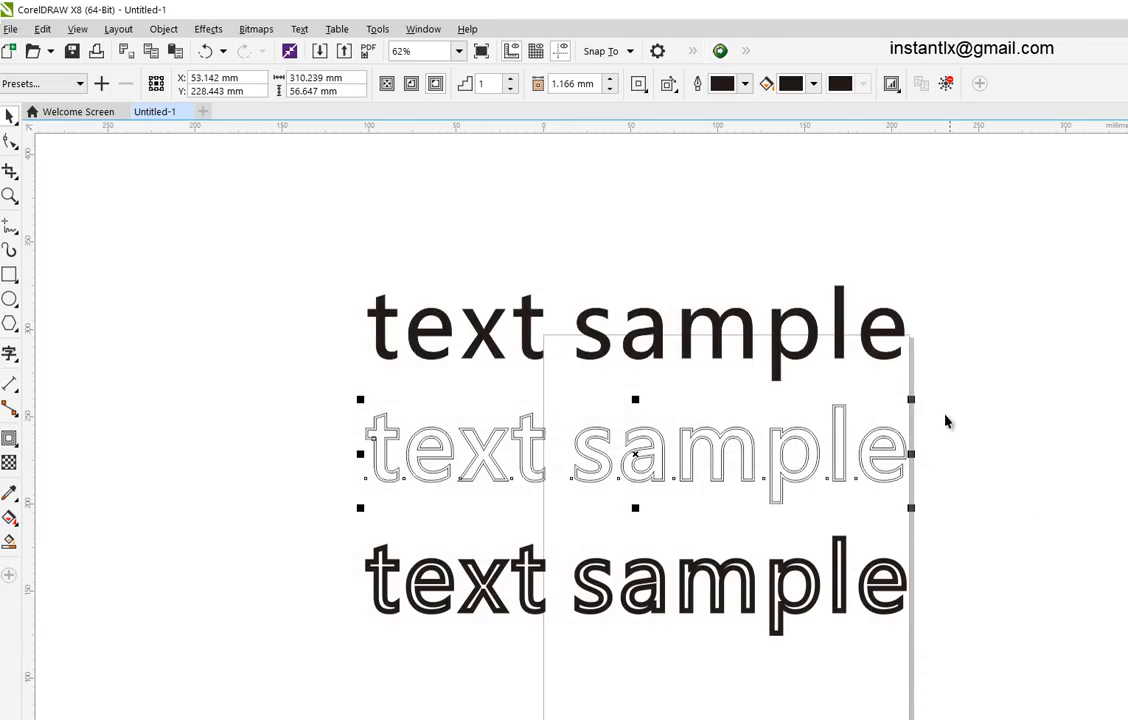
- Review the top and middle text samples by selecting each, and recolour the bottom sample's outline dark blue
left_click(957, 443)
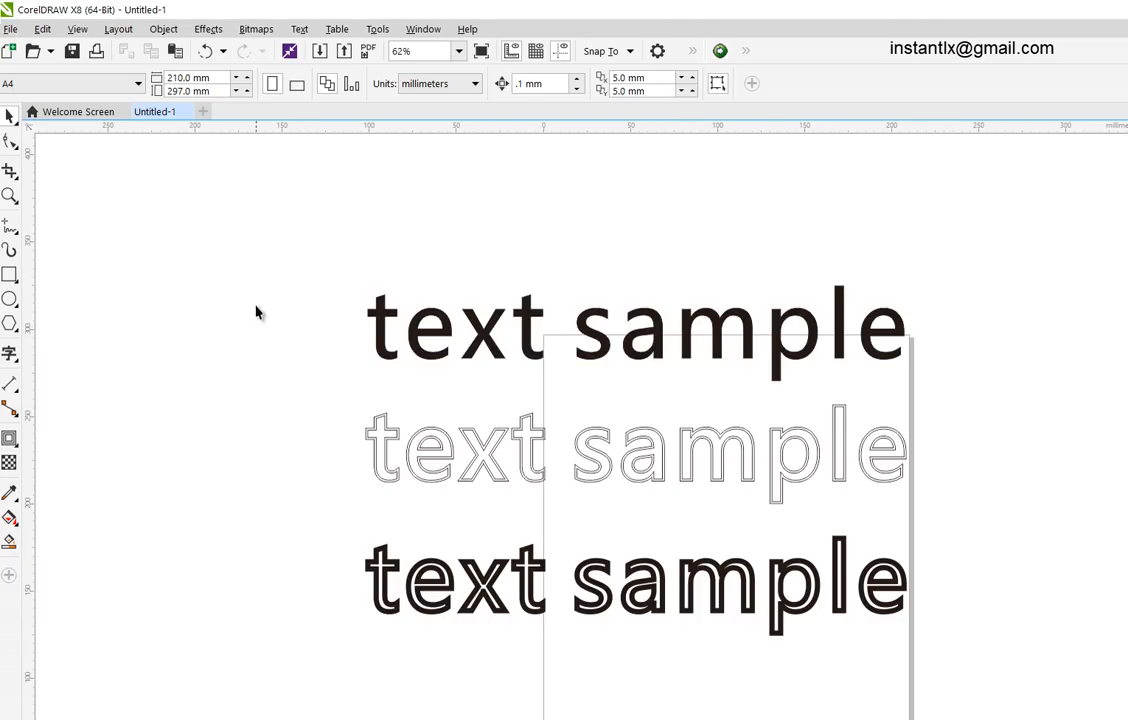
left_click(375, 305)
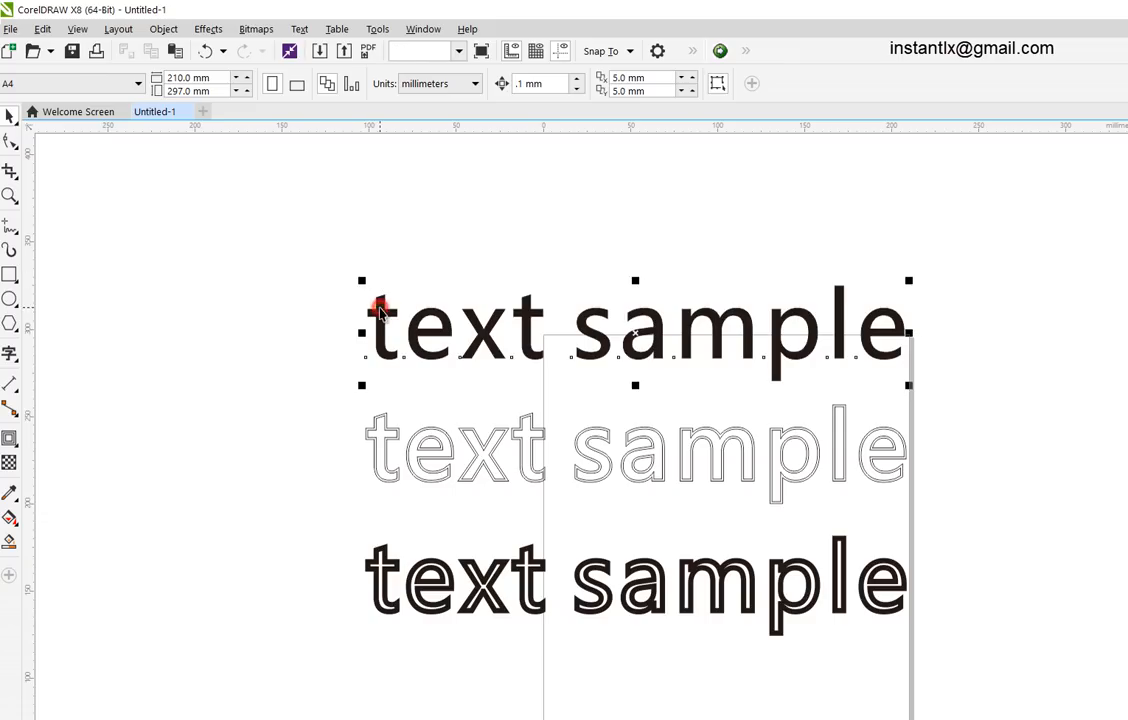
left_click(375, 432)
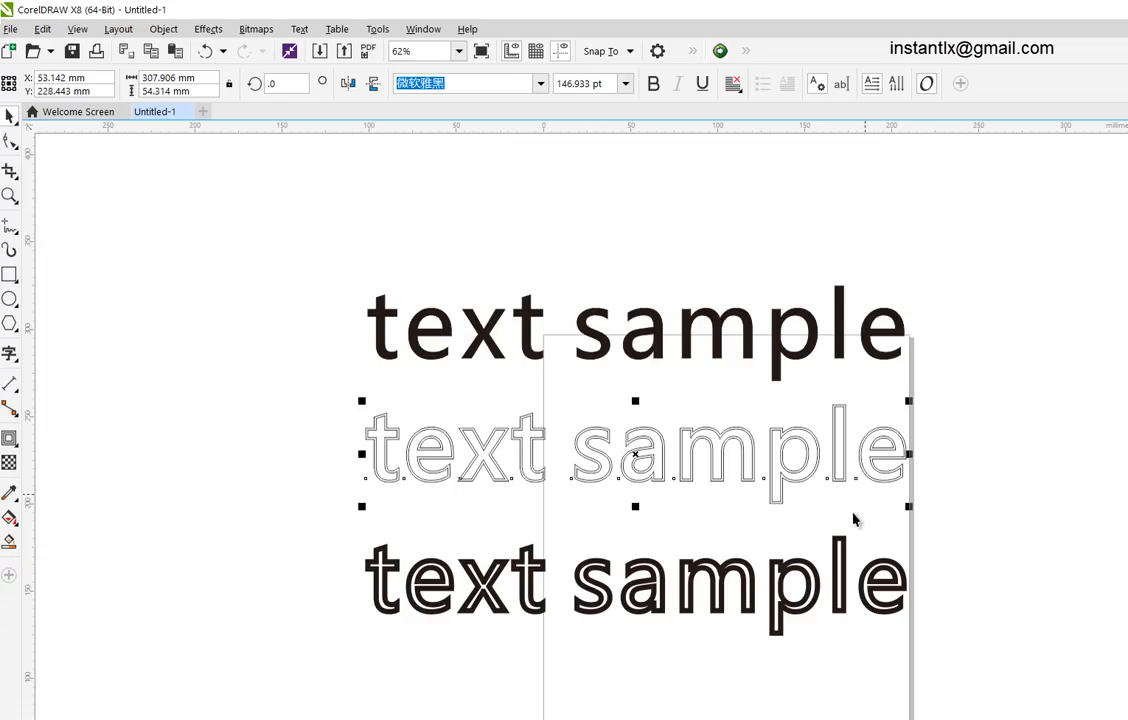
left_click(391, 568)
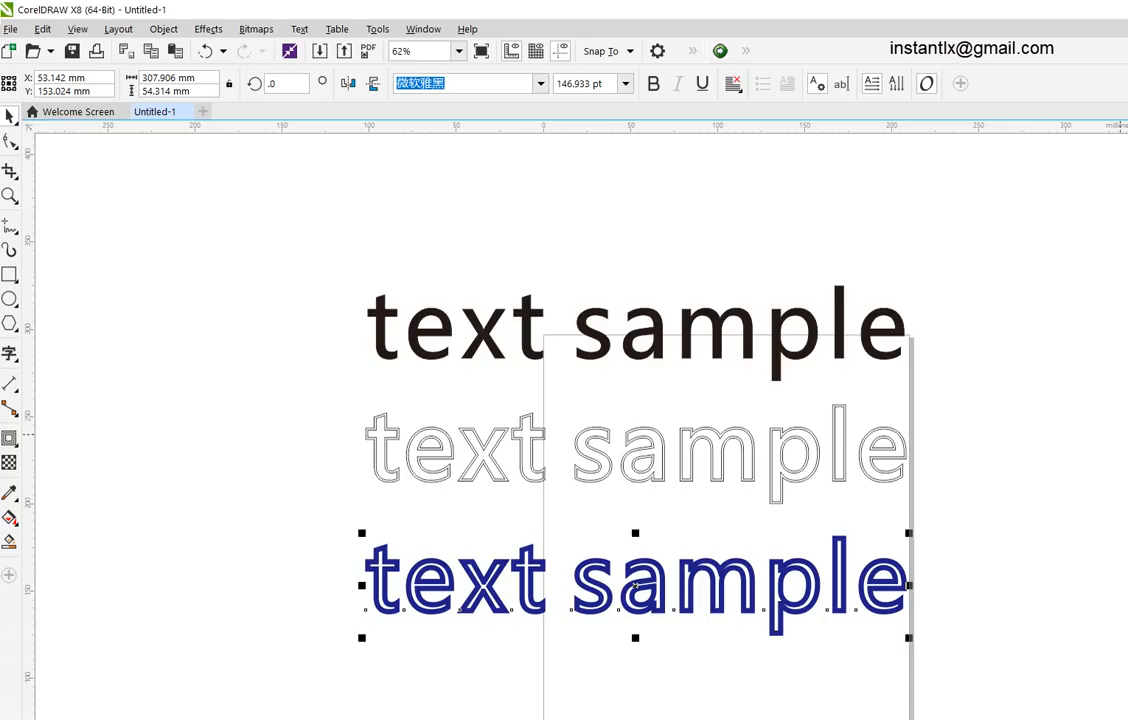
left_click(723, 682)
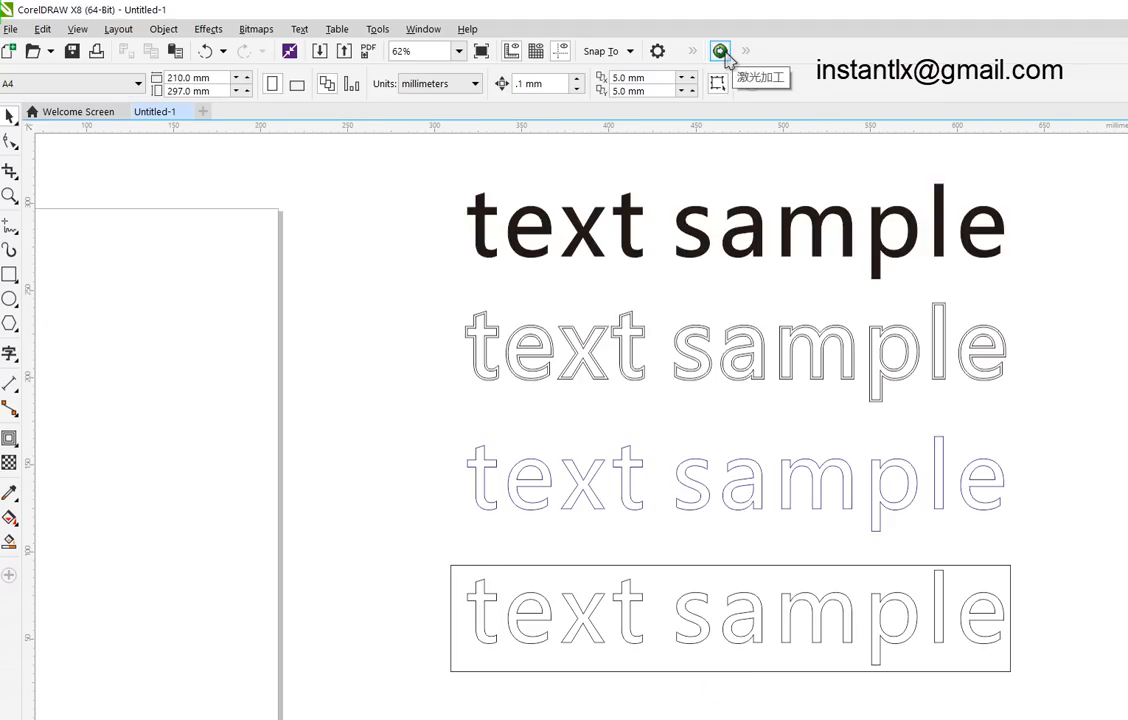
- Open all four text samples, including the framed one, in the laser output plug-in and clear the selection in its drawing area
left_click(722, 51)
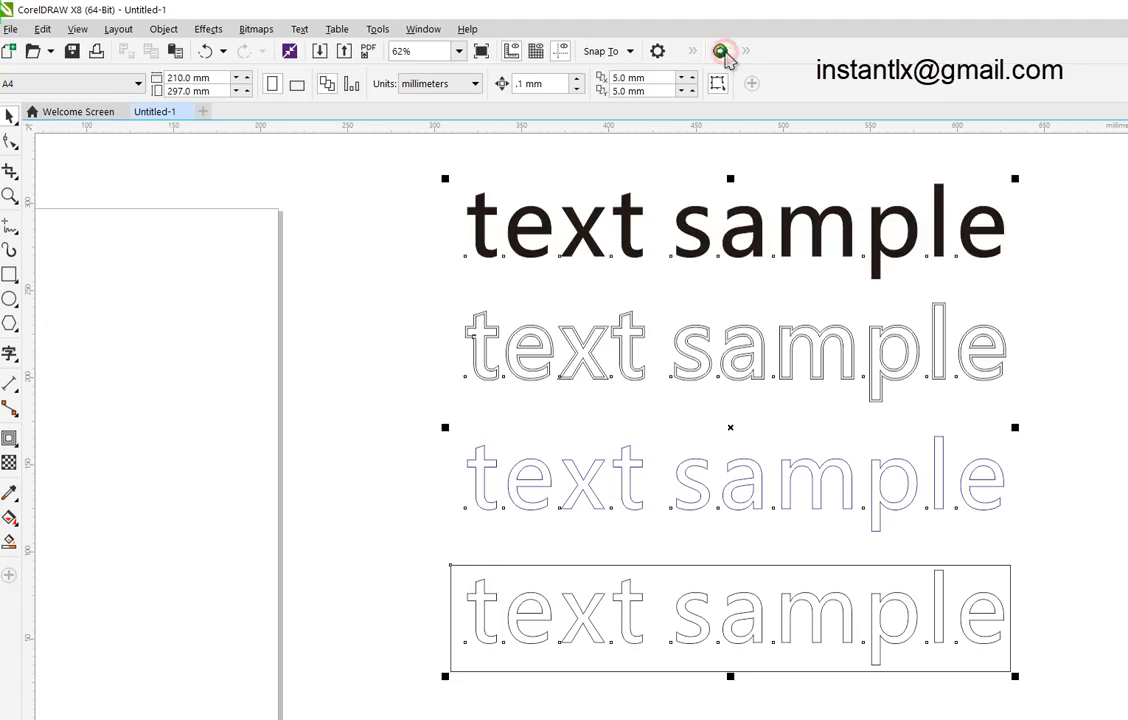
left_click(660, 589)
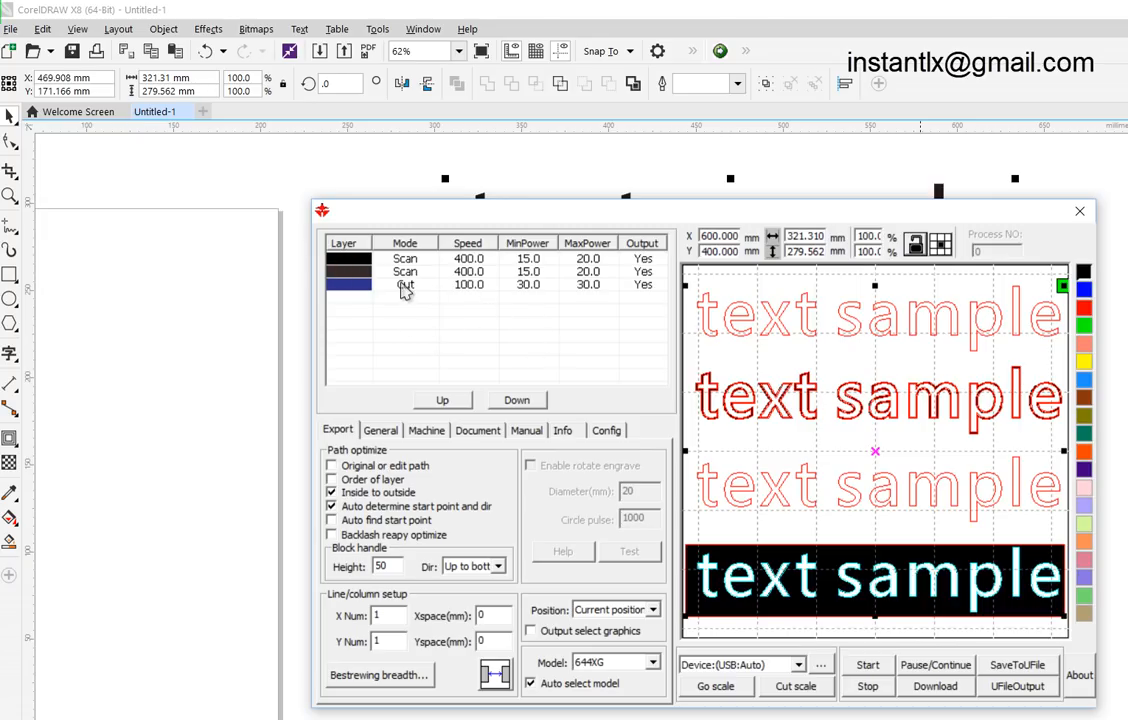
left_click(362, 258)
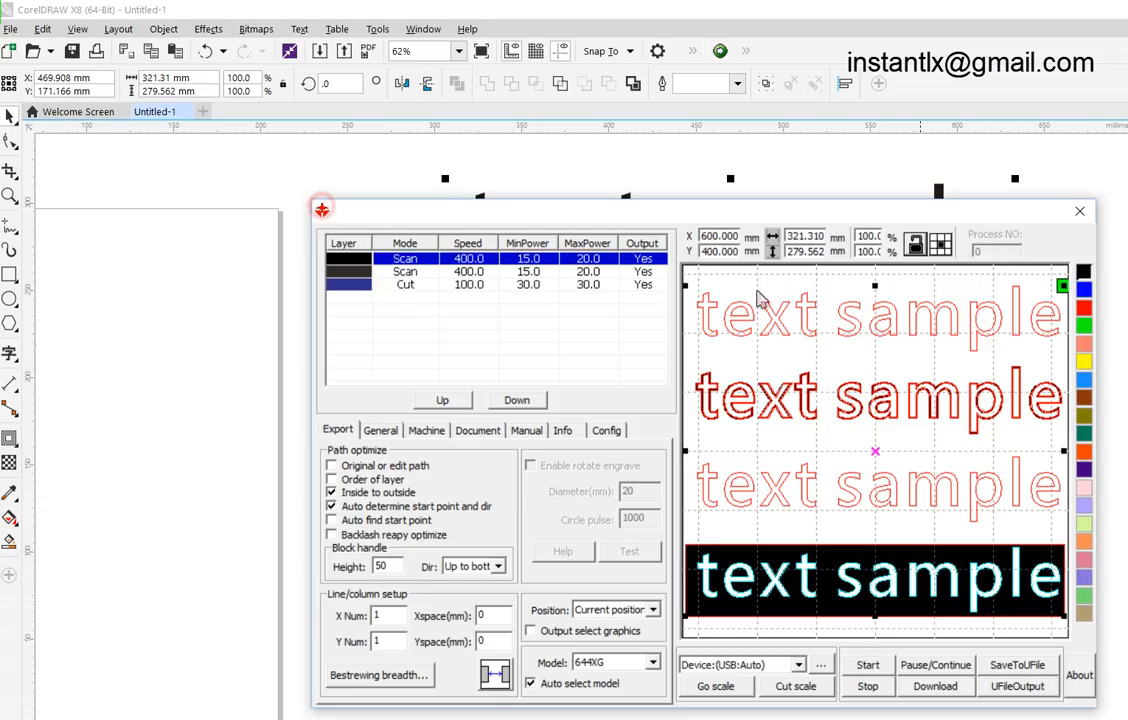
left_click(785, 362)
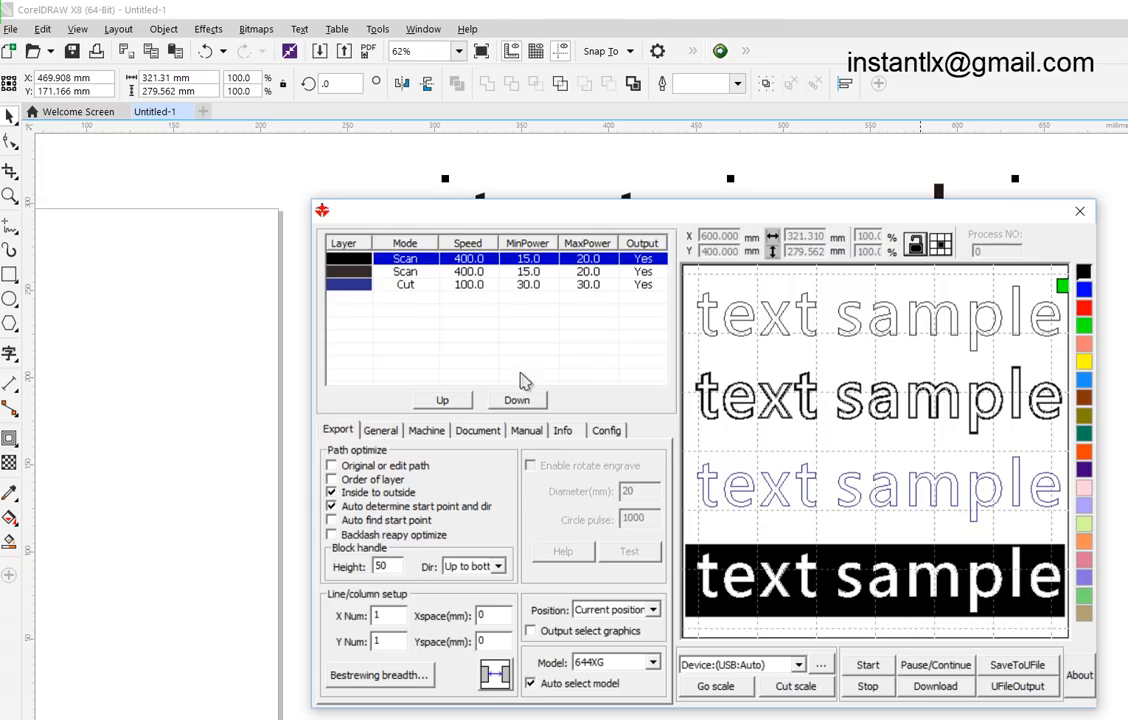
- Check the layer parameters of the blue Cut layer and close them without changing anything
left_click(408, 288)
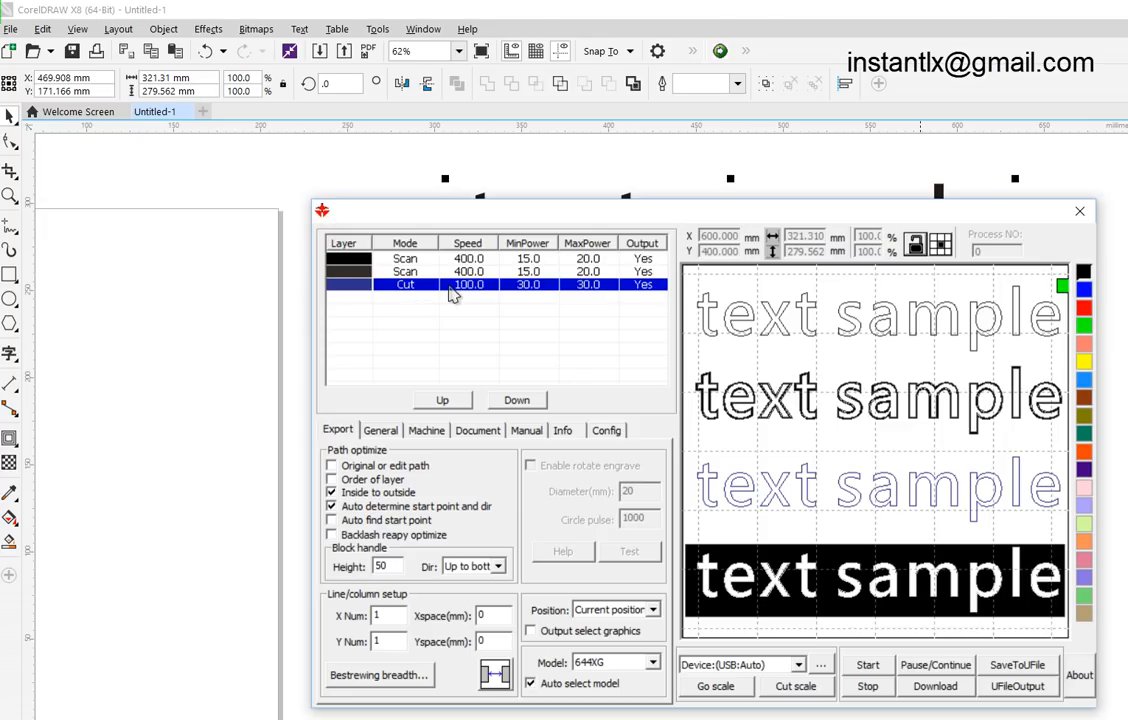
double_click(428, 288)
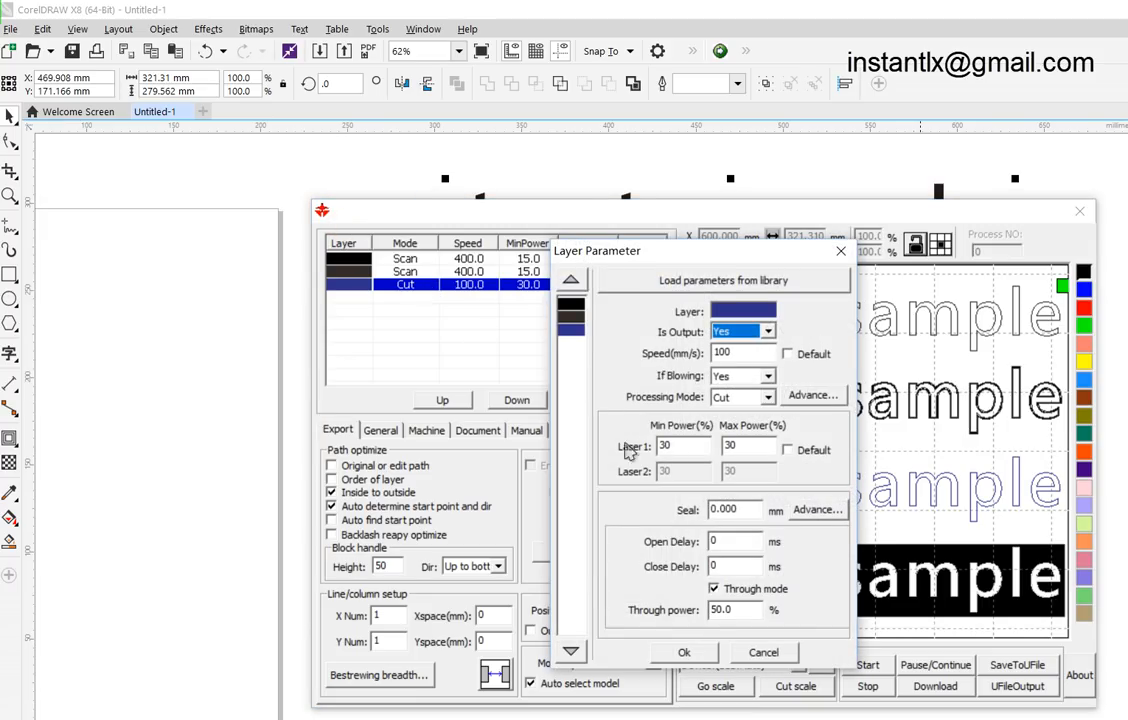
left_click(842, 257)
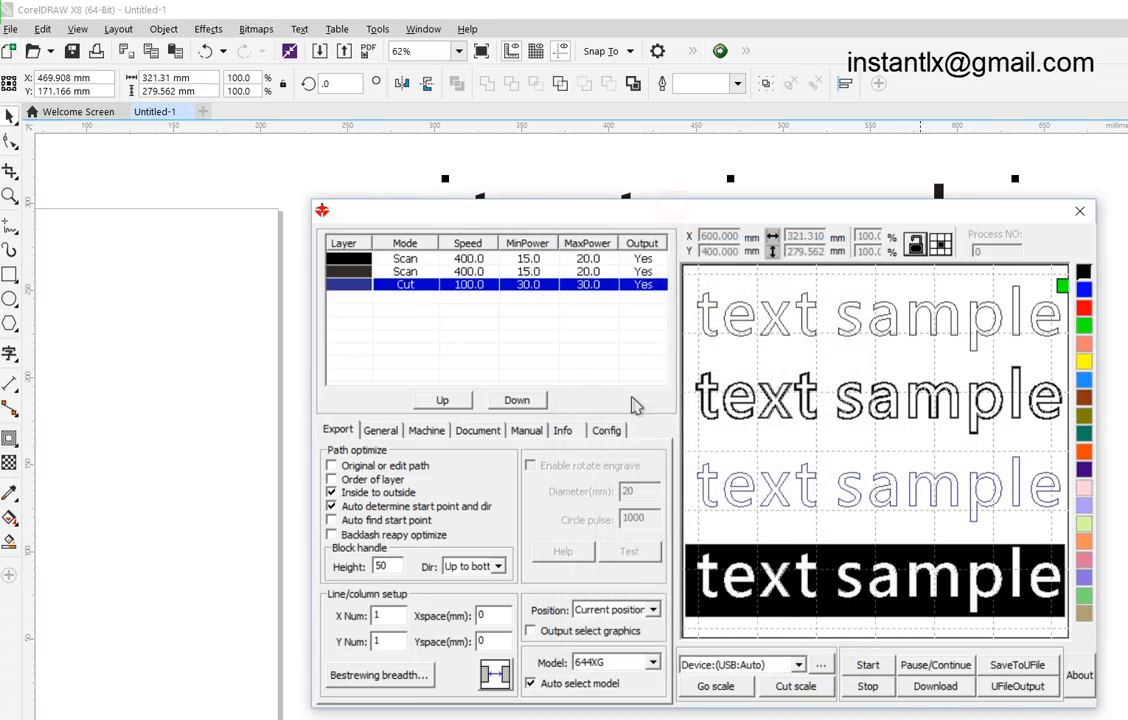
- Preview the laser output of all four text samples and place the preview beside the drawing for comparison
right_click(880, 310)
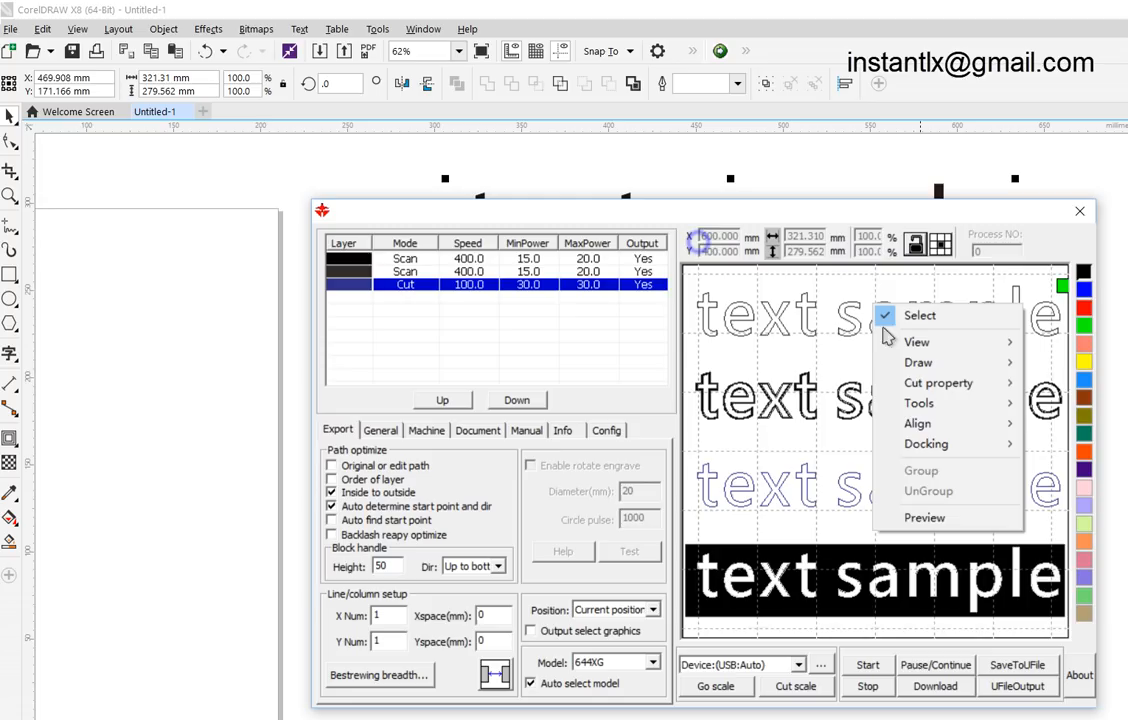
left_click(937, 518)
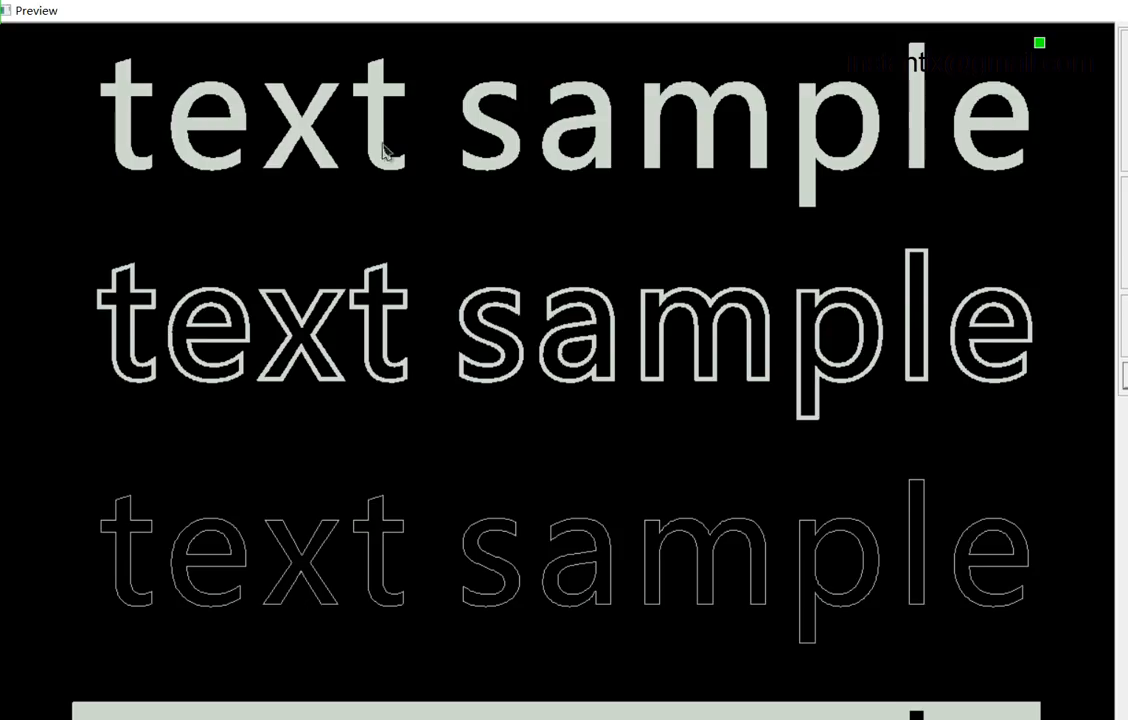
left_click_drag(760, 15, 2, 410)
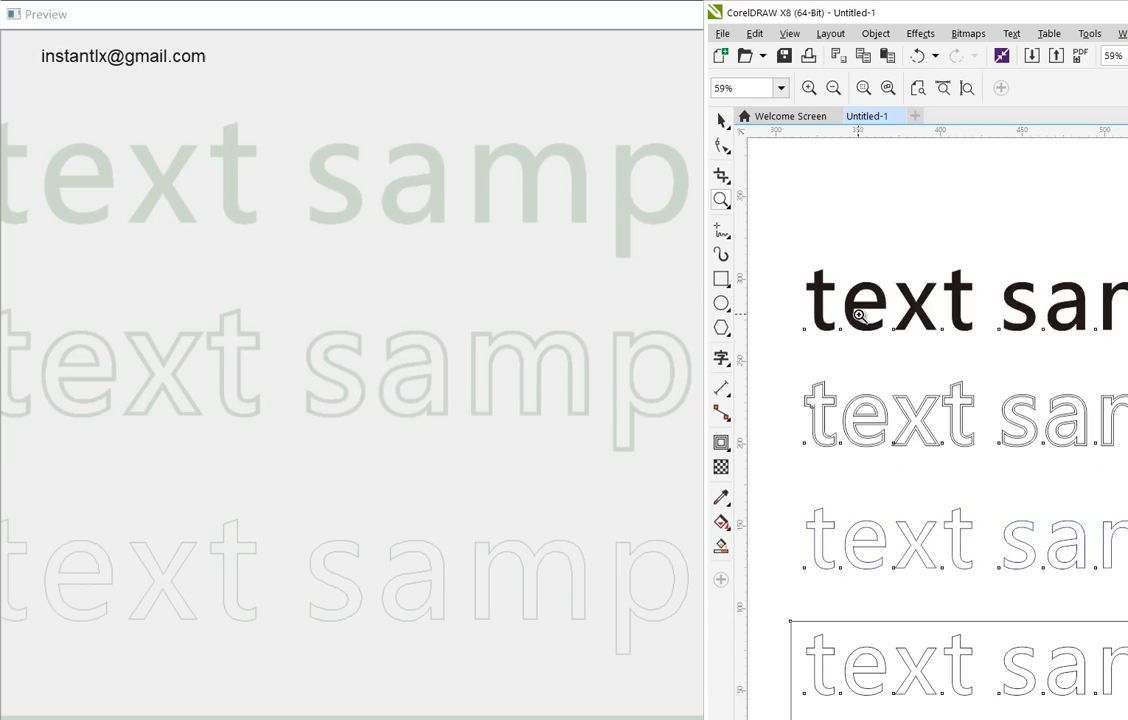